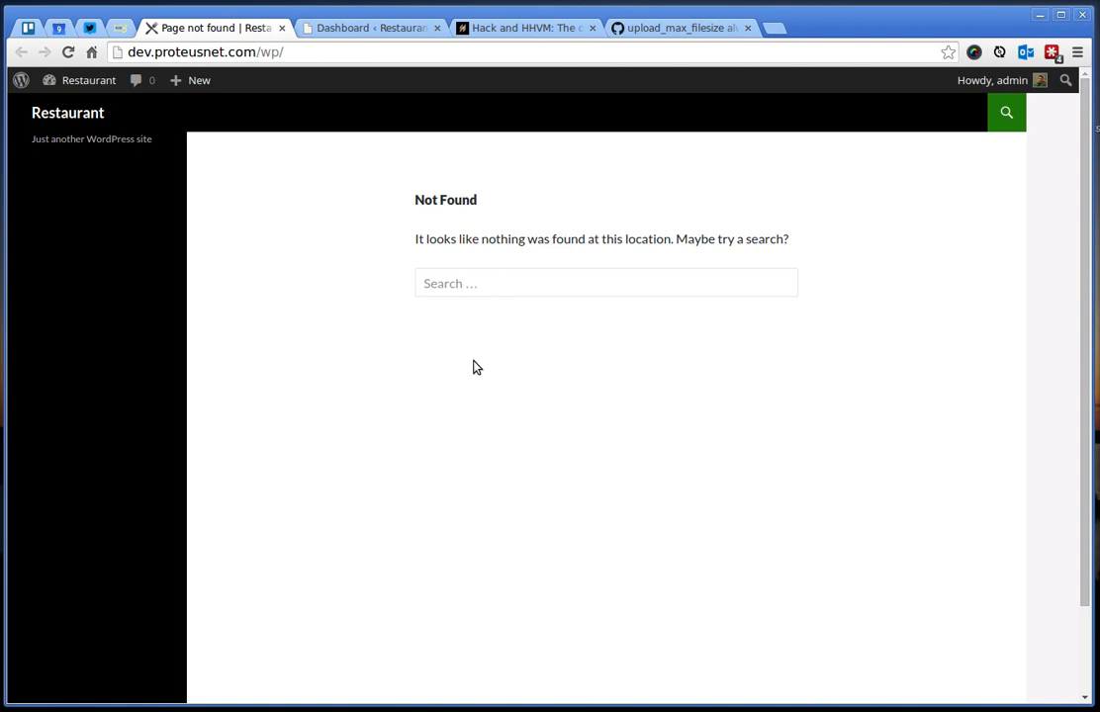
Step: Drag buildpress.zip from the file manager onto the Upload Theme form's file field
left_click(354, 27)
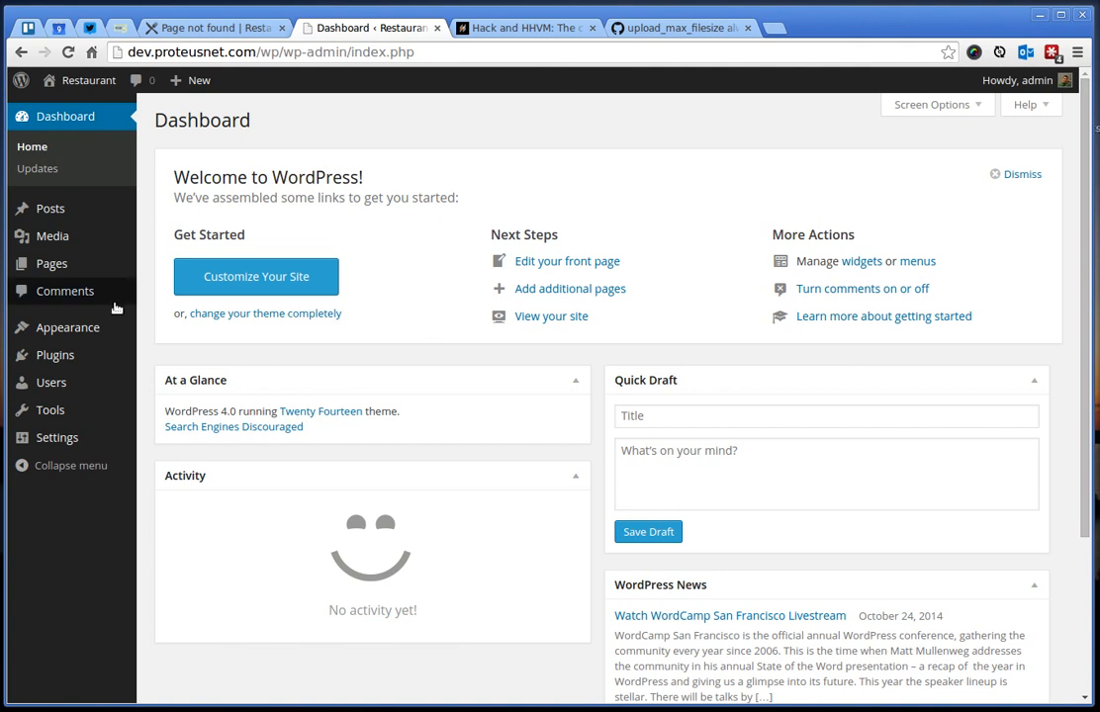
left_click(57, 328)
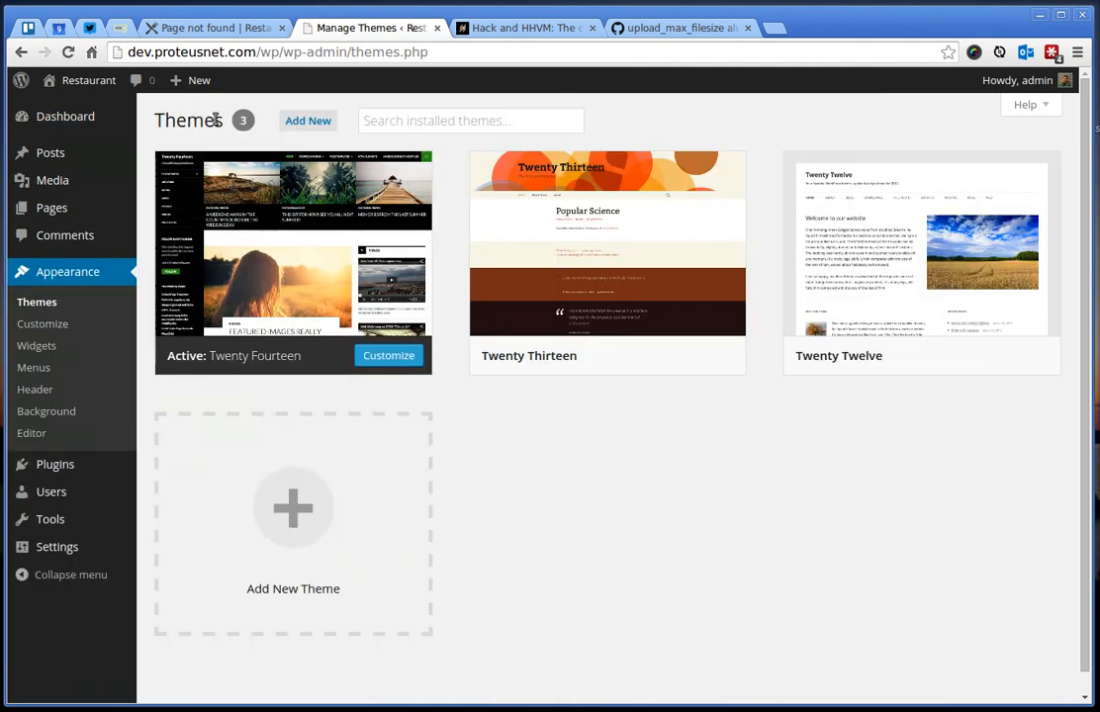
left_click(309, 123)
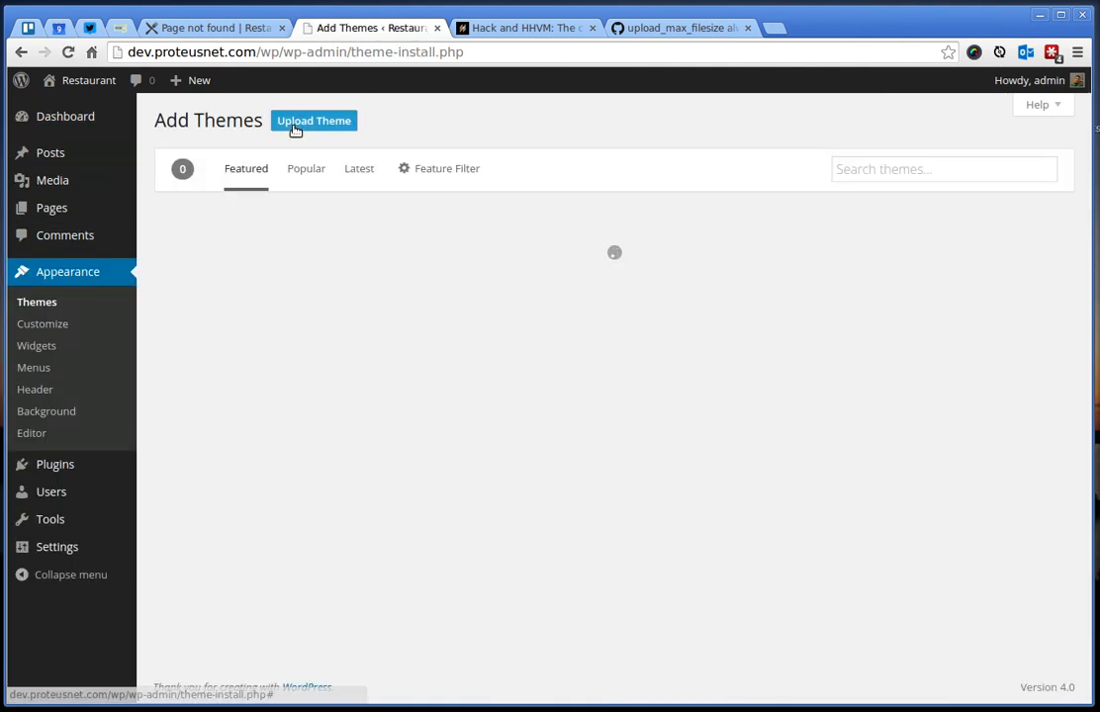
left_click(297, 119)
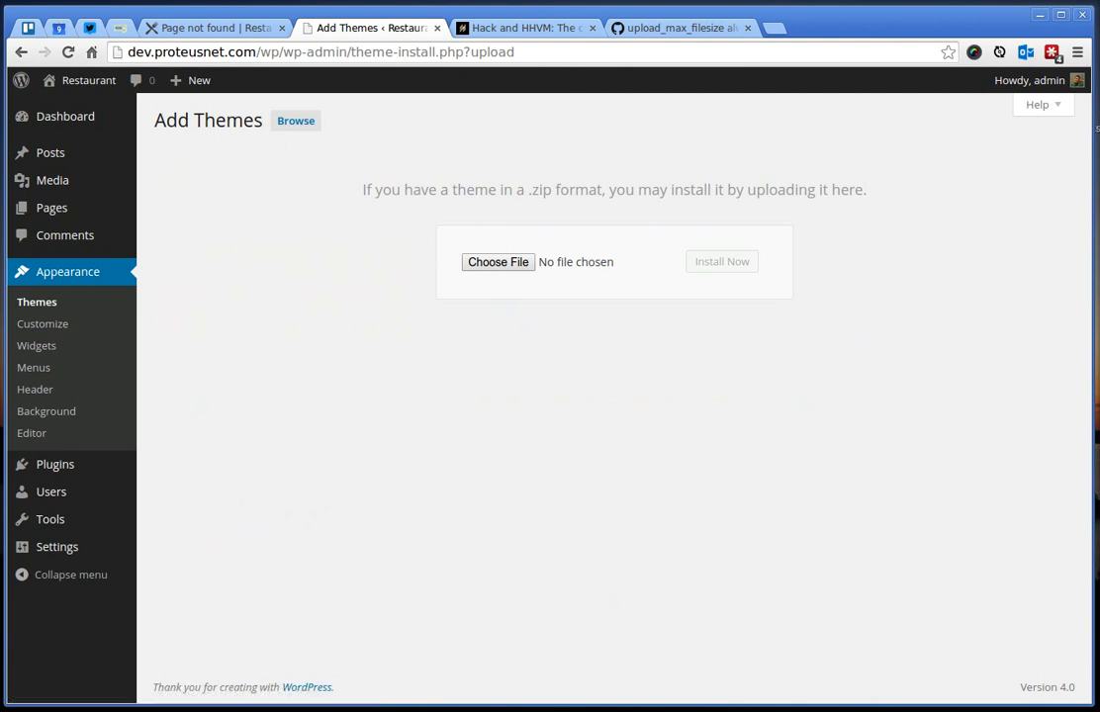
mouse_move(1092, 239)
left_mouse_down()
mouse_move(967, 238)
mouse_move(840, 157)
left_mouse_up()
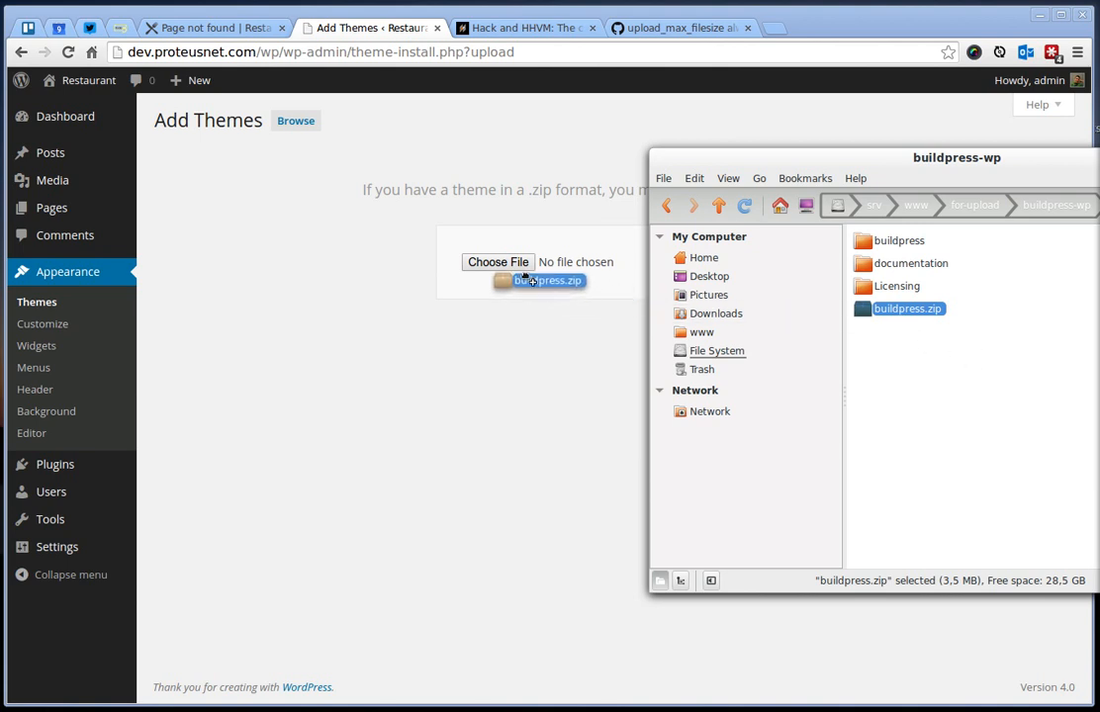
left_click_drag(898, 310, 499, 262)
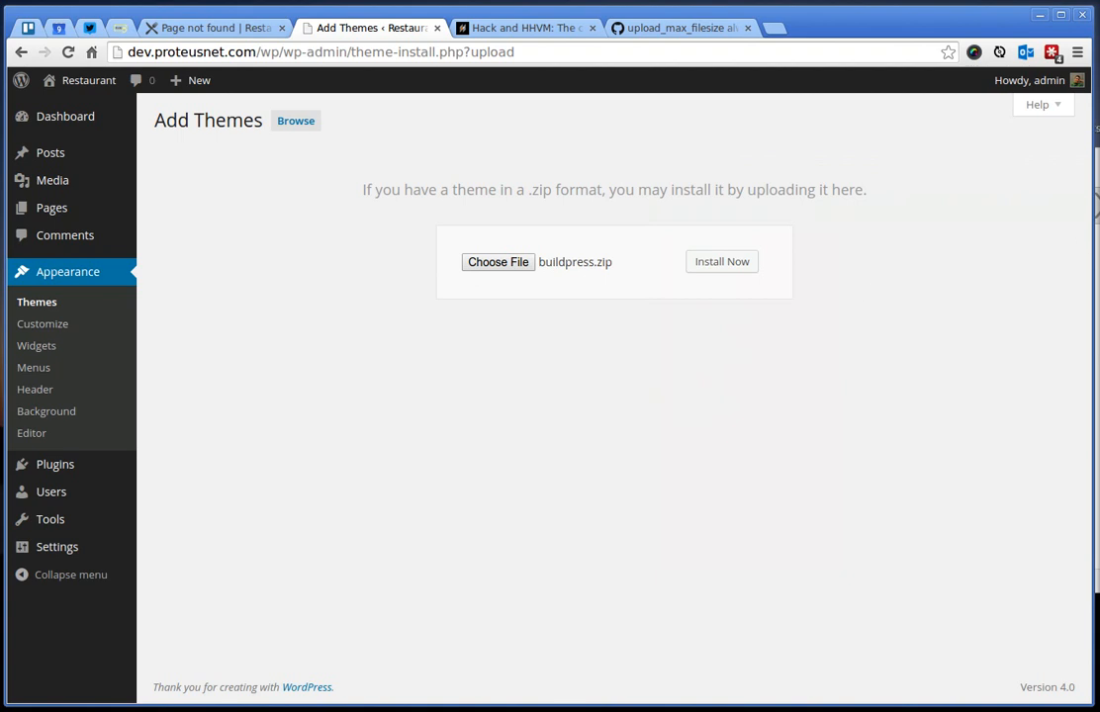
Step: Install the uploaded BuildPress theme and activate it from the preview
left_click(720, 261)
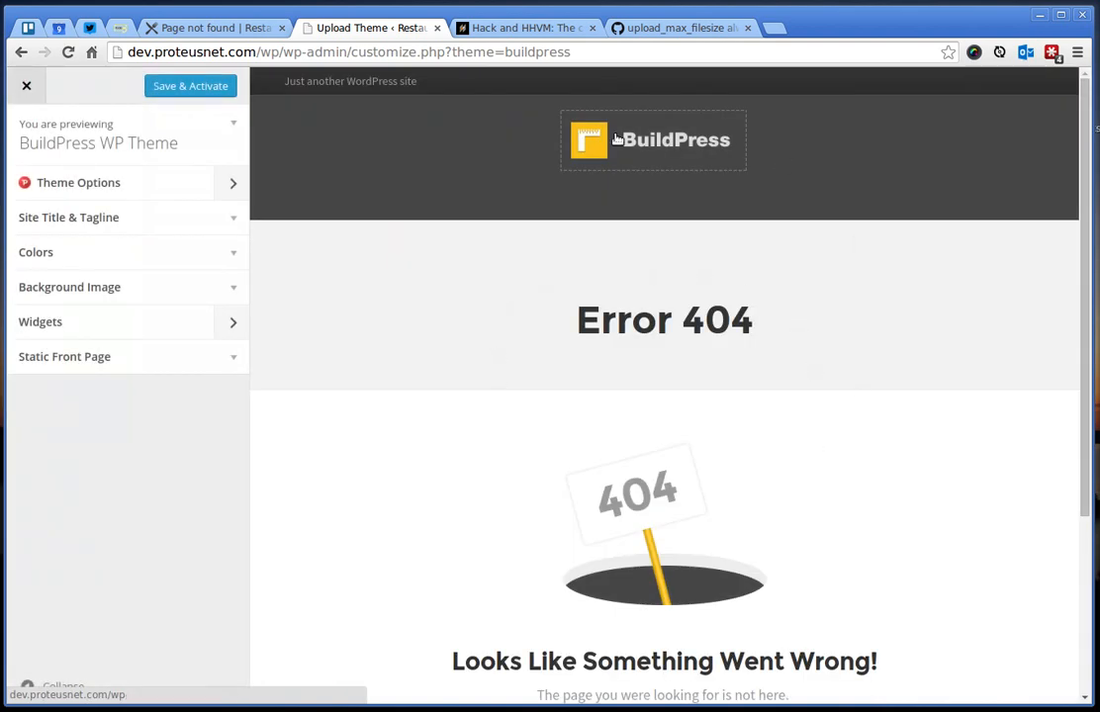
mouse_move(1088, 341)
left_mouse_down()
mouse_move(1085, 373)
mouse_move(1085, 297)
left_mouse_up()
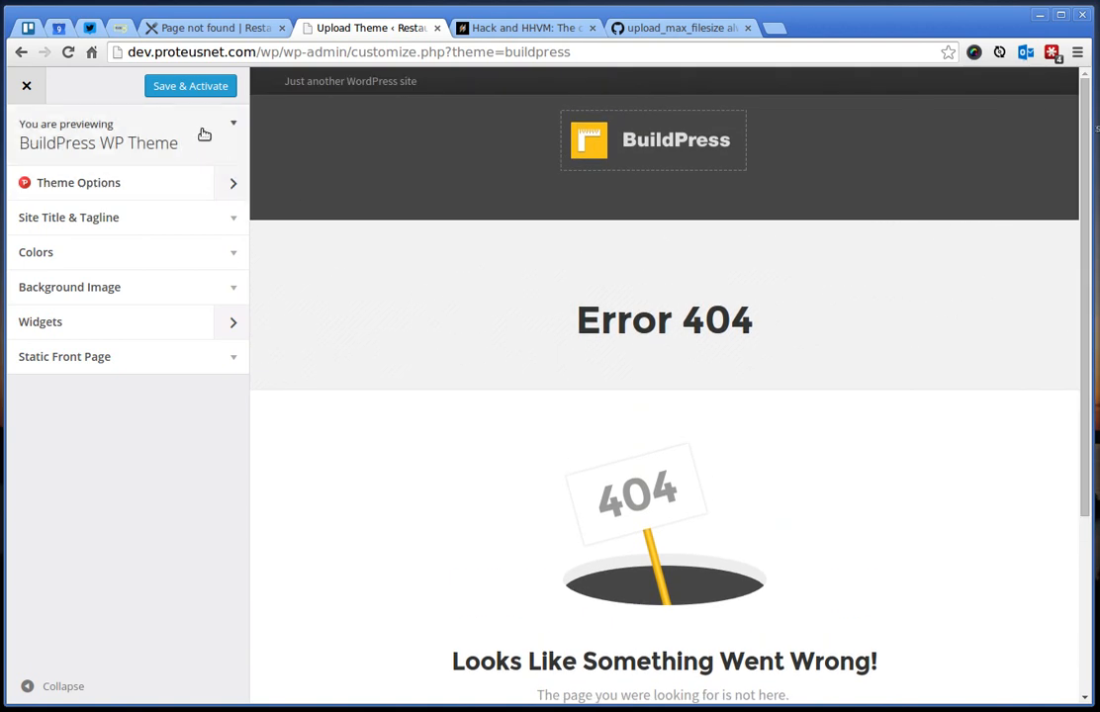
left_click(175, 87)
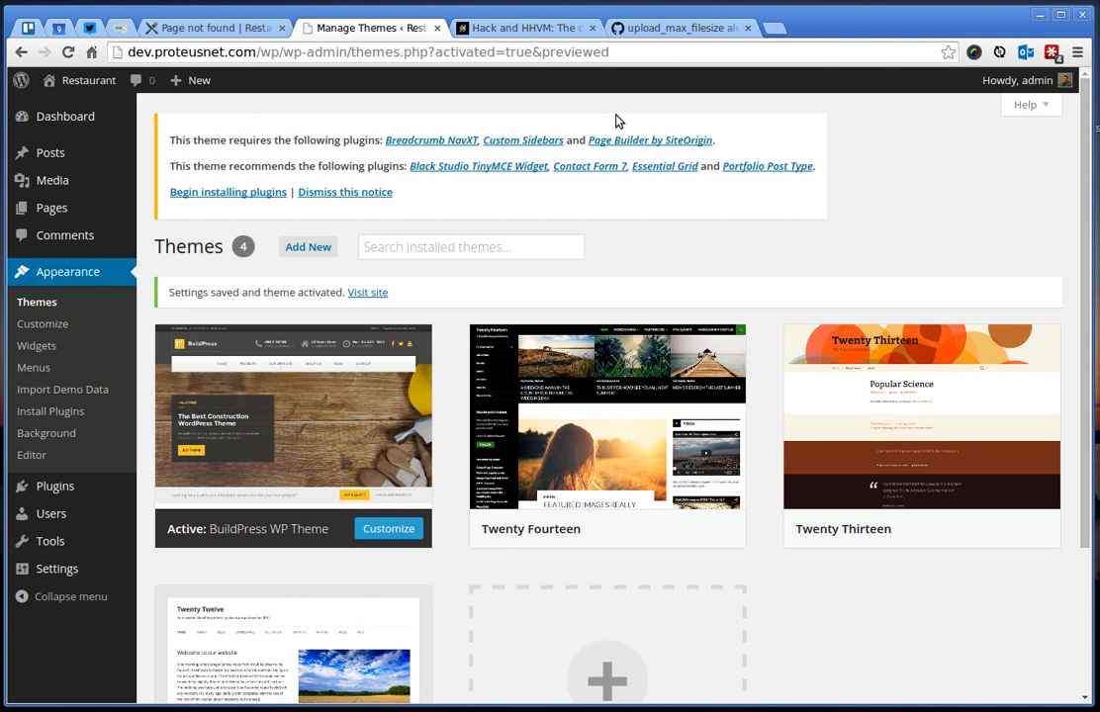
Step: Bulk-install all seven required and recommended BuildPress plugins from the installer
left_click(227, 191)
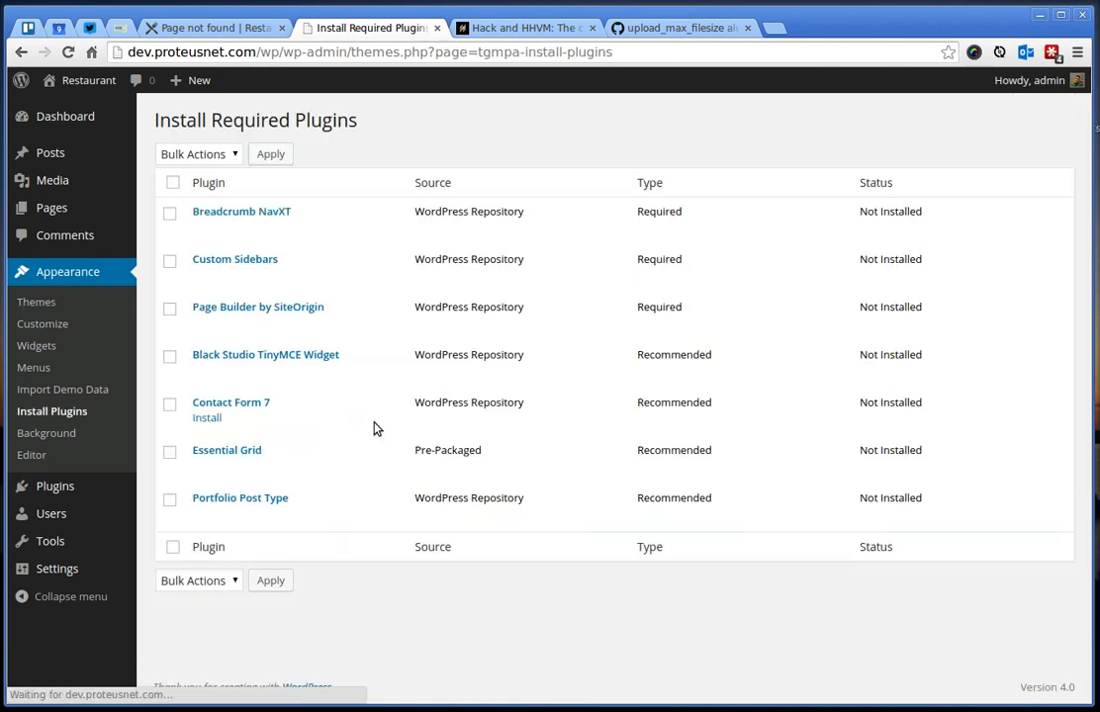
left_click(173, 182)
left_click(198, 153)
left_click(270, 153)
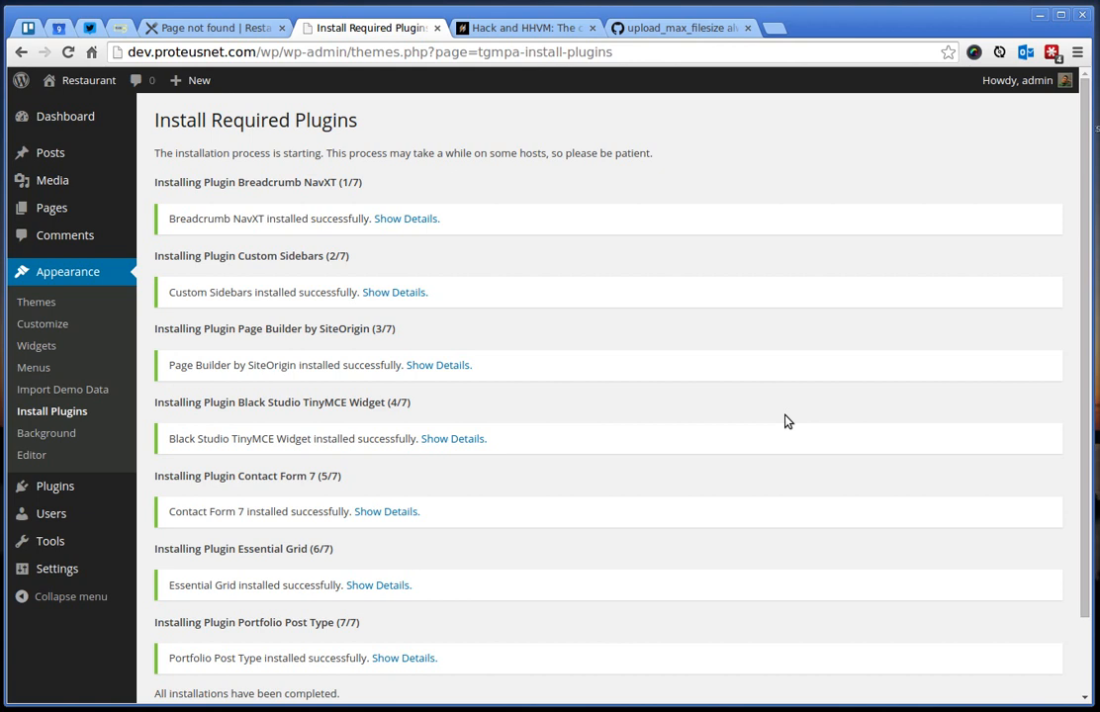
scroll(788, 421, "down", 3)
left_click(217, 630)
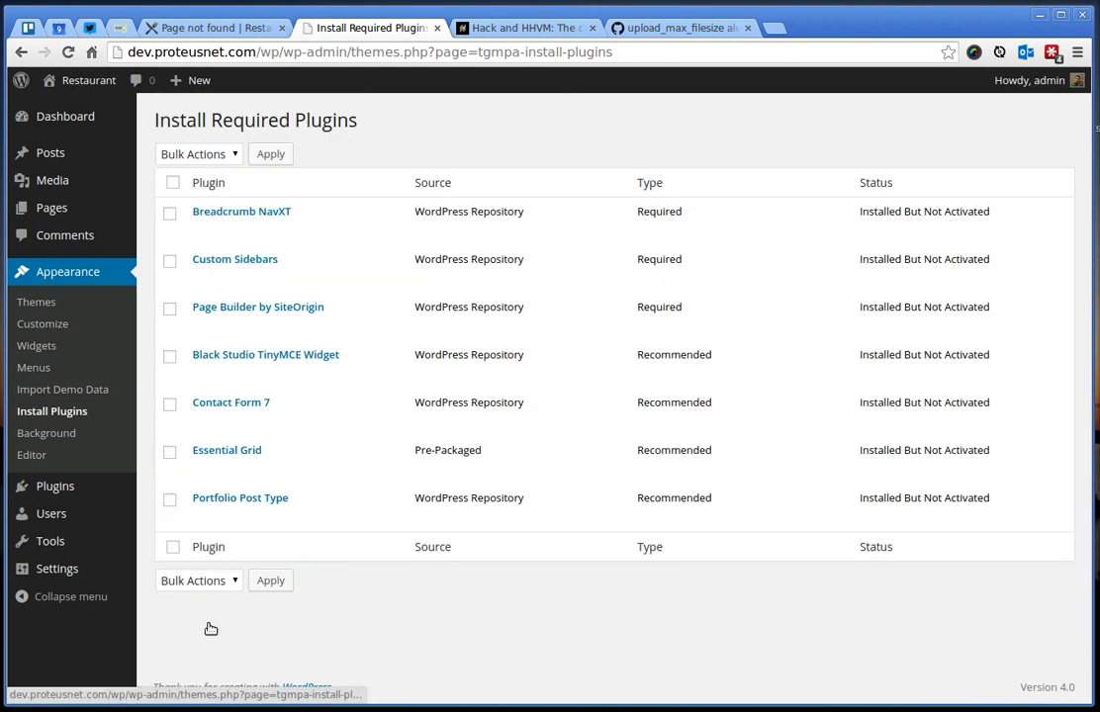
mouse_move(226, 362)
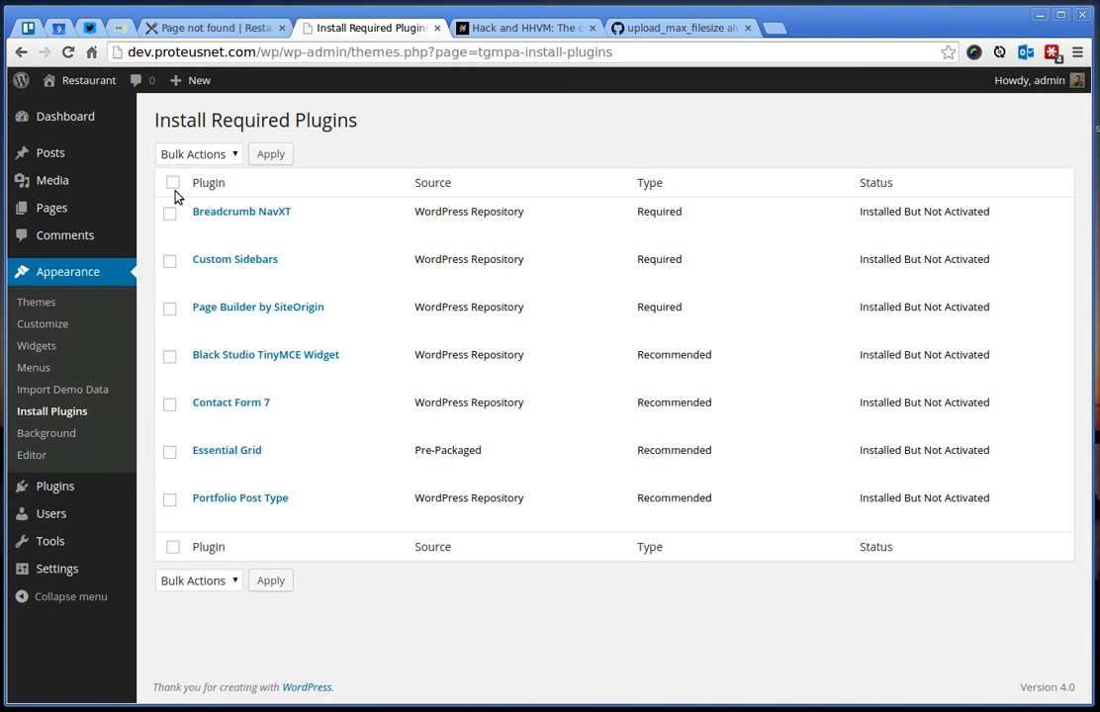
Step: Select all seven plugins and bulk-activate them
left_click(173, 184)
left_click(198, 153)
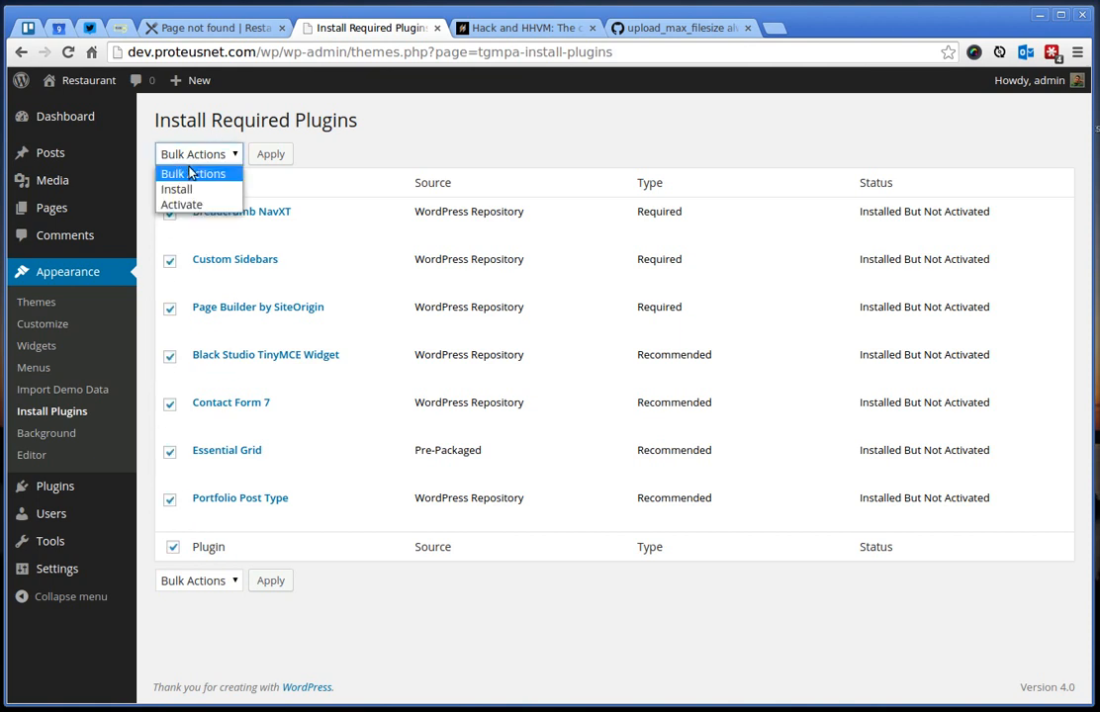
left_click(181, 203)
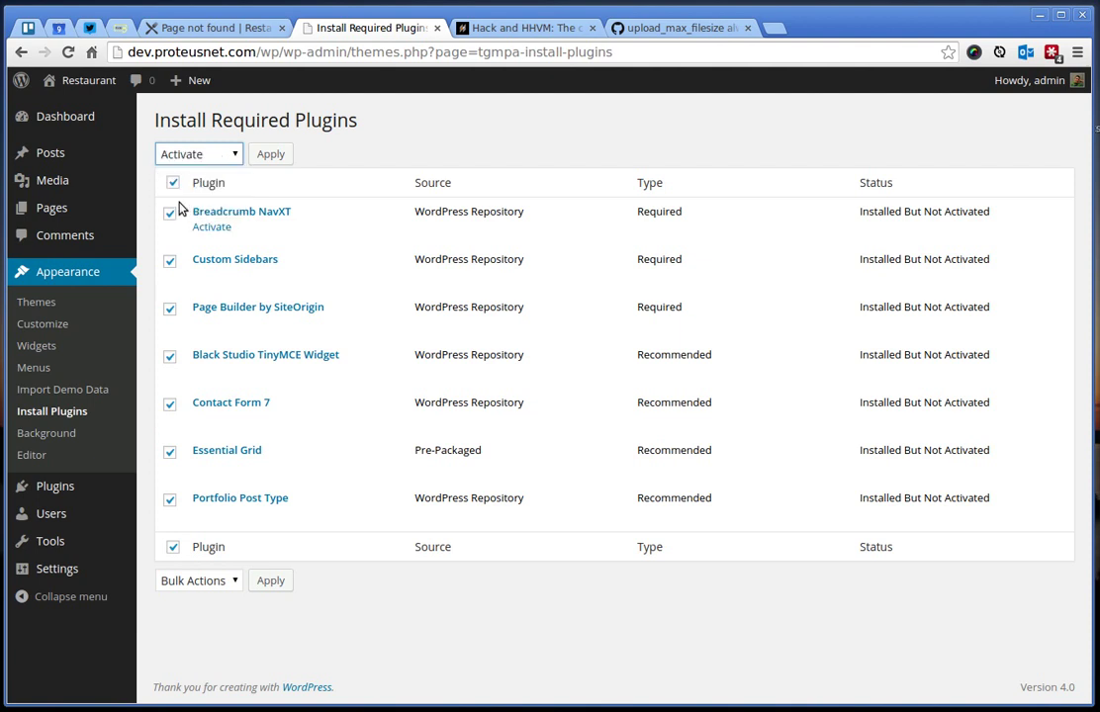
left_click(271, 156)
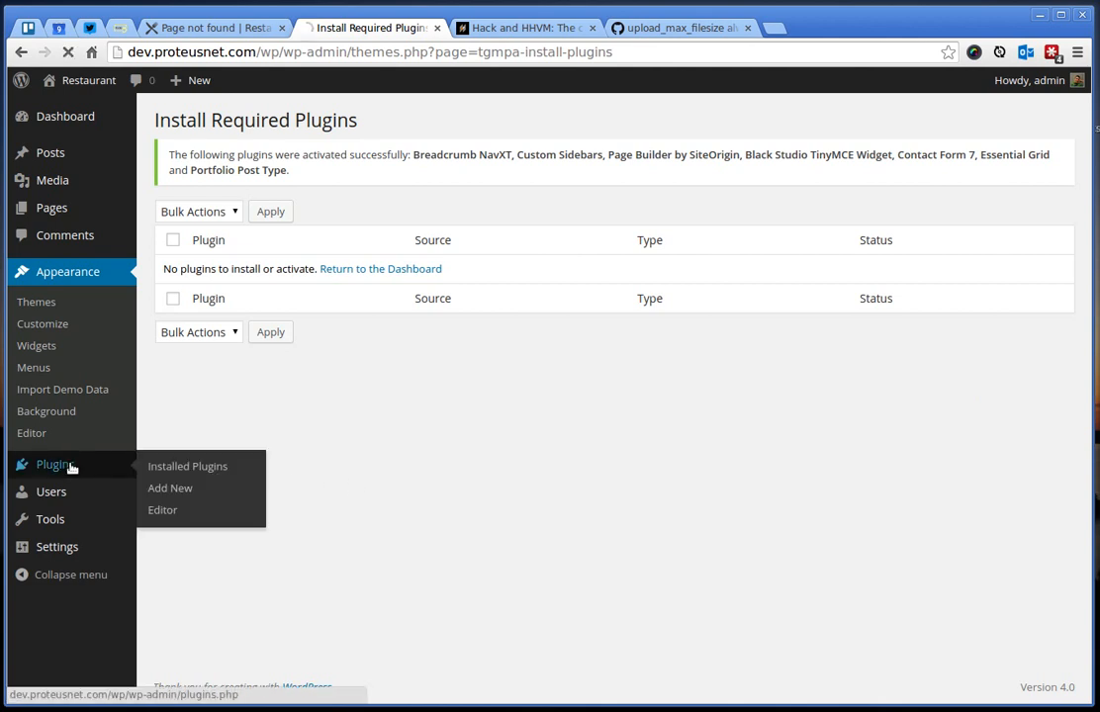
Step: Reload the live site to confirm the BuildPress-styled 404 page, then return to Installed Plugins
left_click(190, 464)
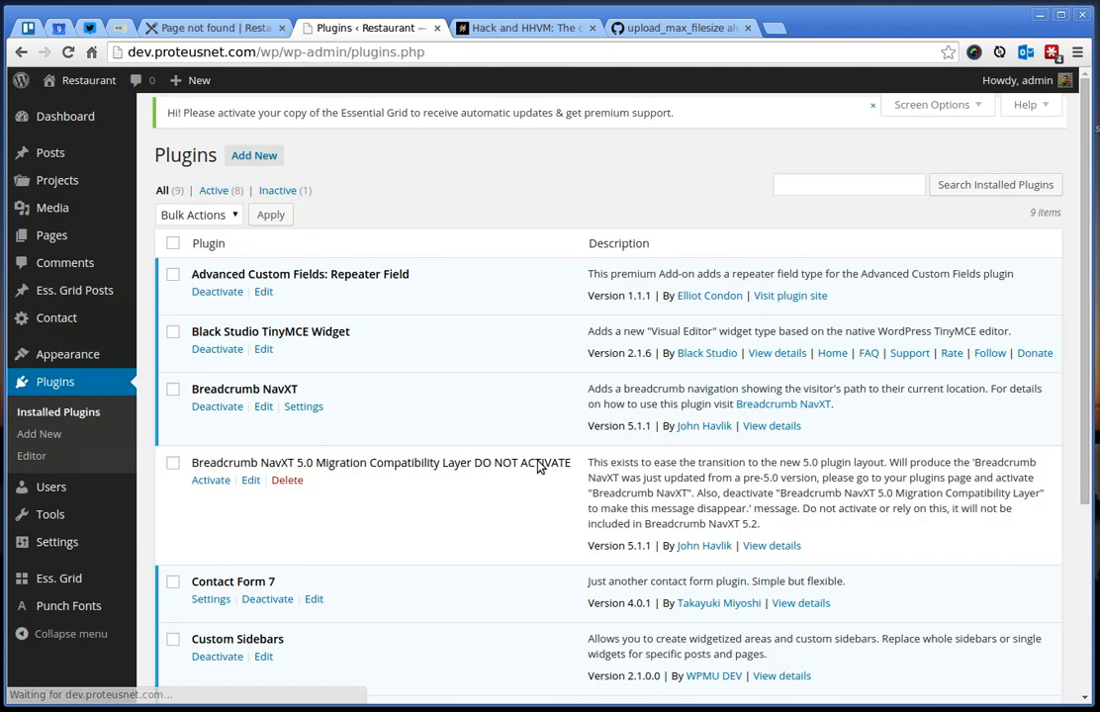
scroll(482, 398, "down", 3)
scroll(483, 397, "down", 5)
scroll(556, 463, "up", 8)
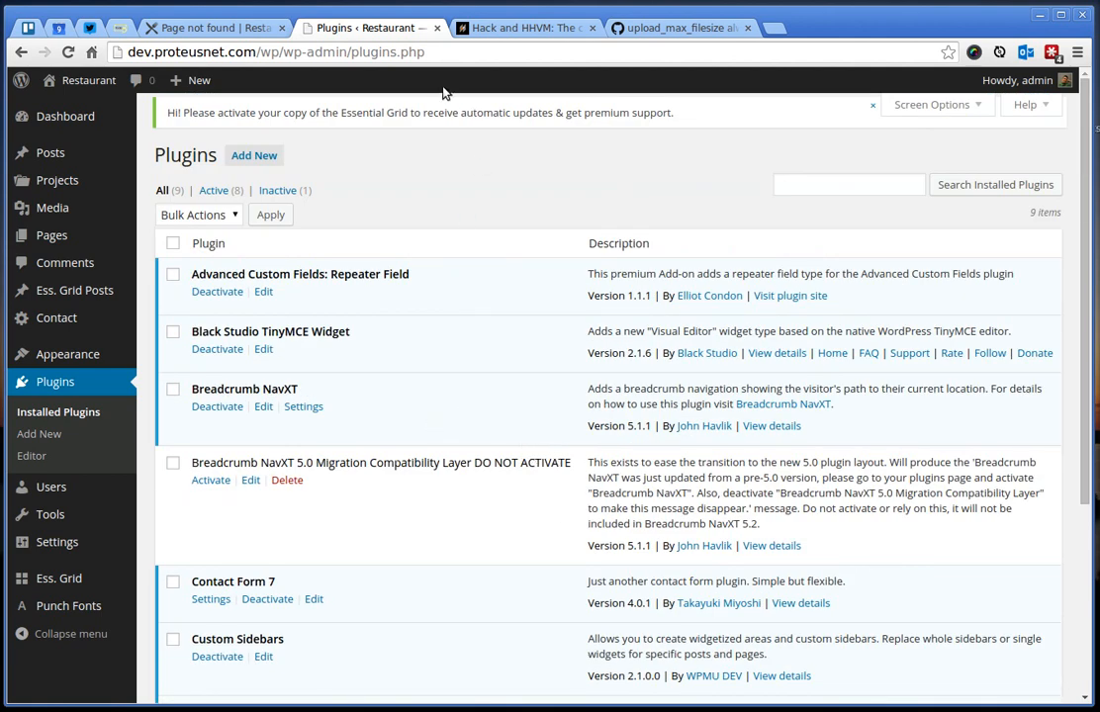
left_click(188, 27)
left_click(69, 52)
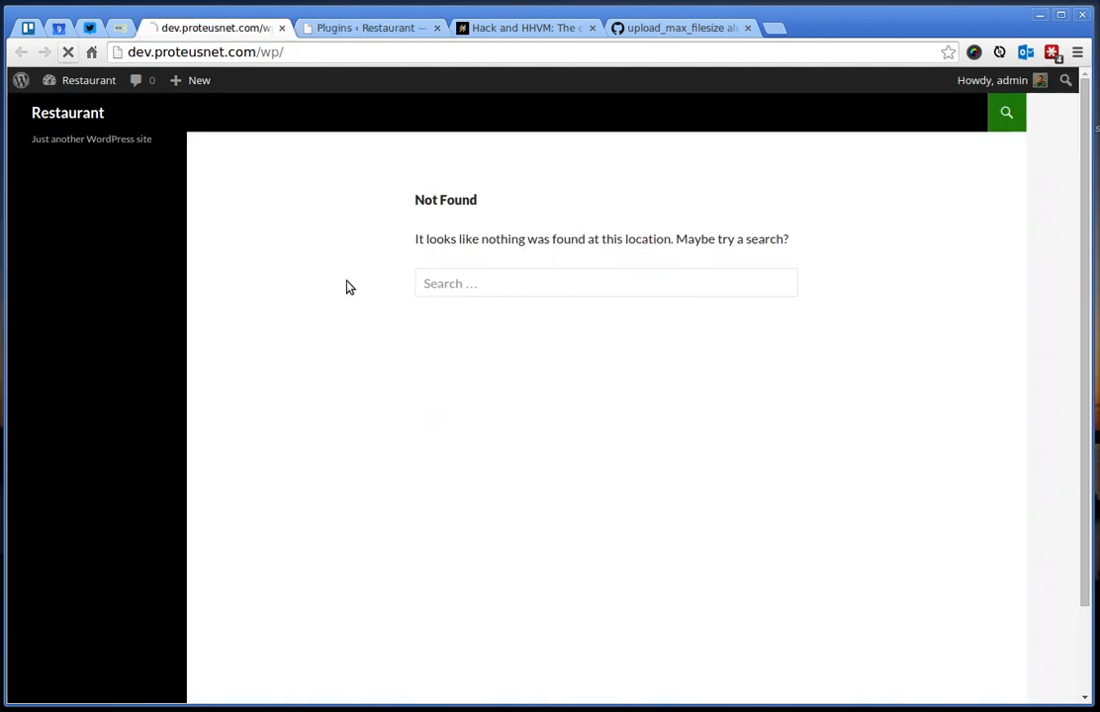
scroll(440, 360, "down", 5)
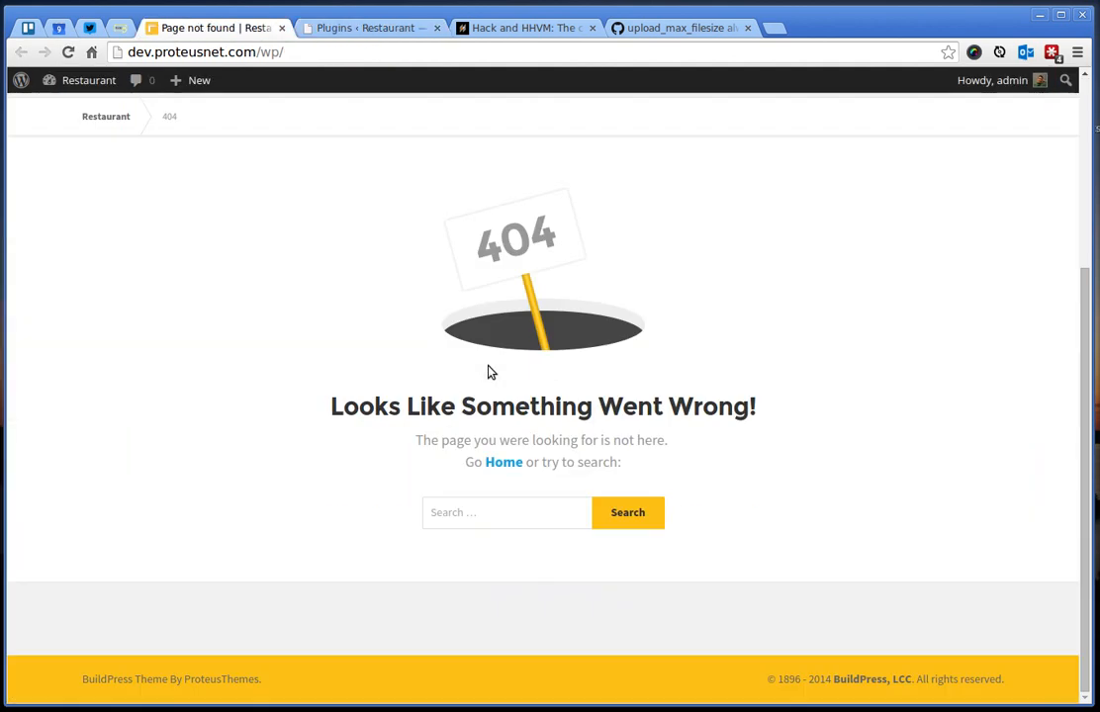
scroll(491, 371, "up", 3)
scroll(490, 371, "up", 3)
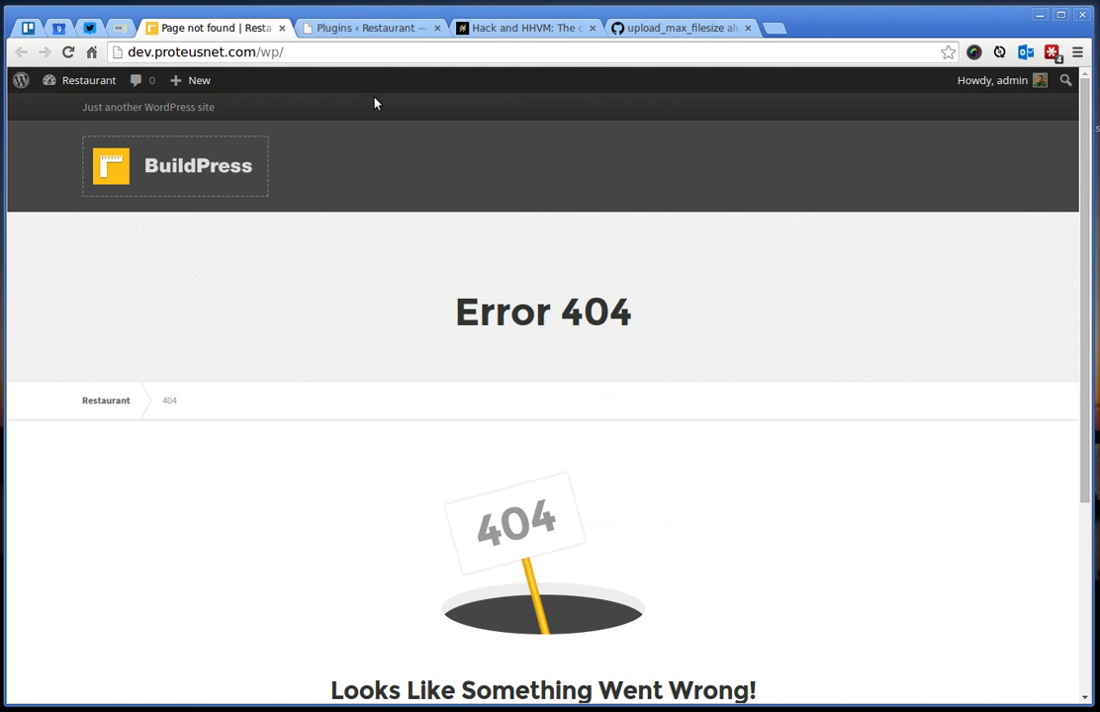
left_click(371, 28)
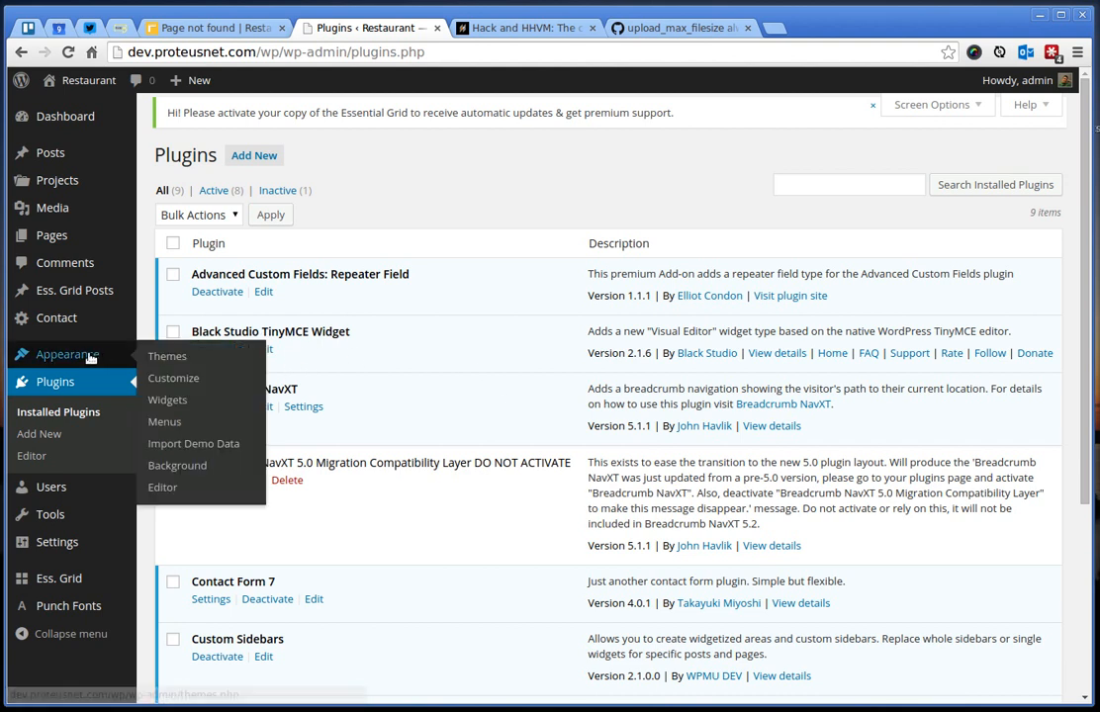
mouse_move(68, 354)
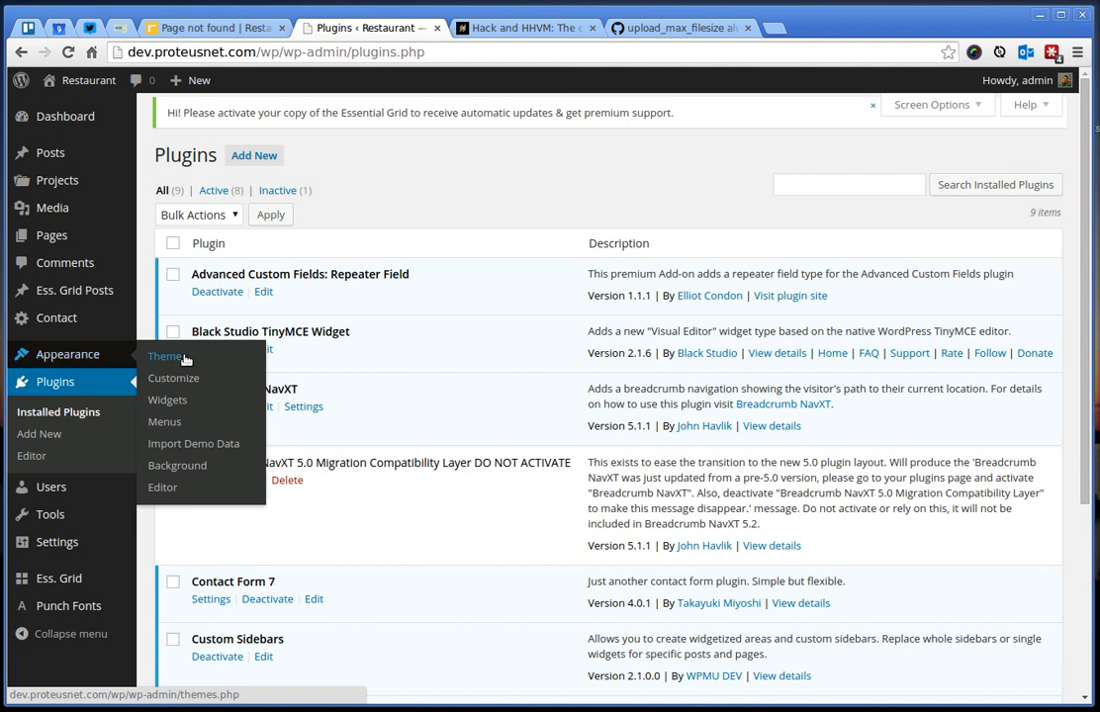
Step: Run Import Demo Data and let the BuildPress demo content import complete
left_click(181, 445)
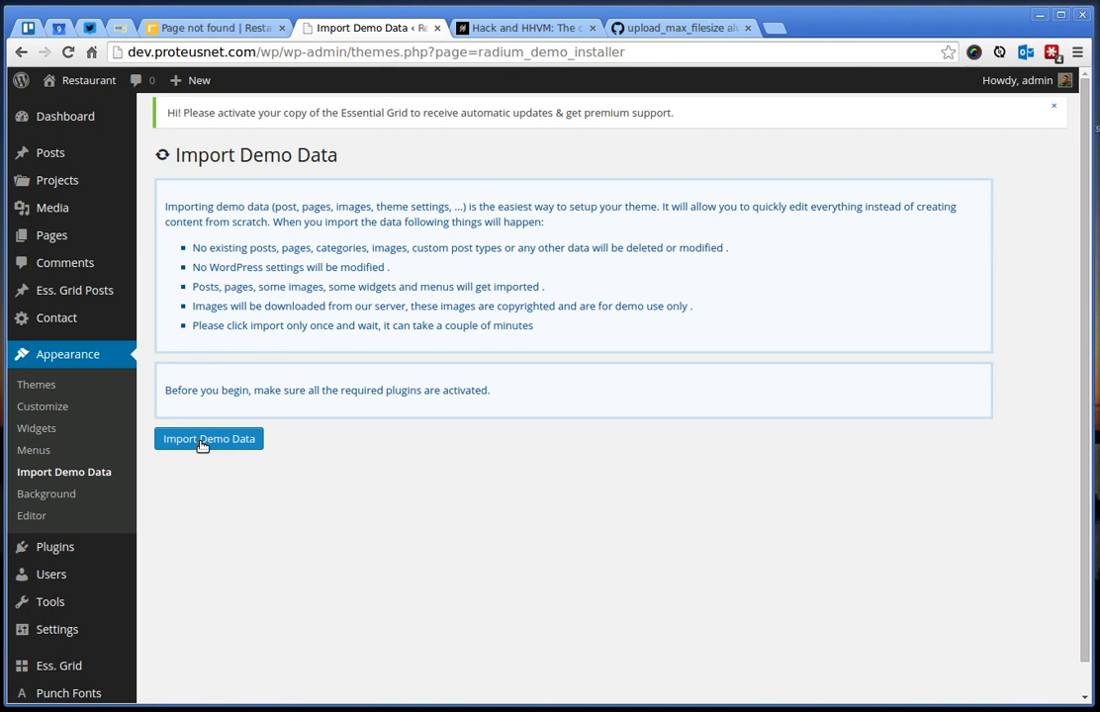
left_click(201, 441)
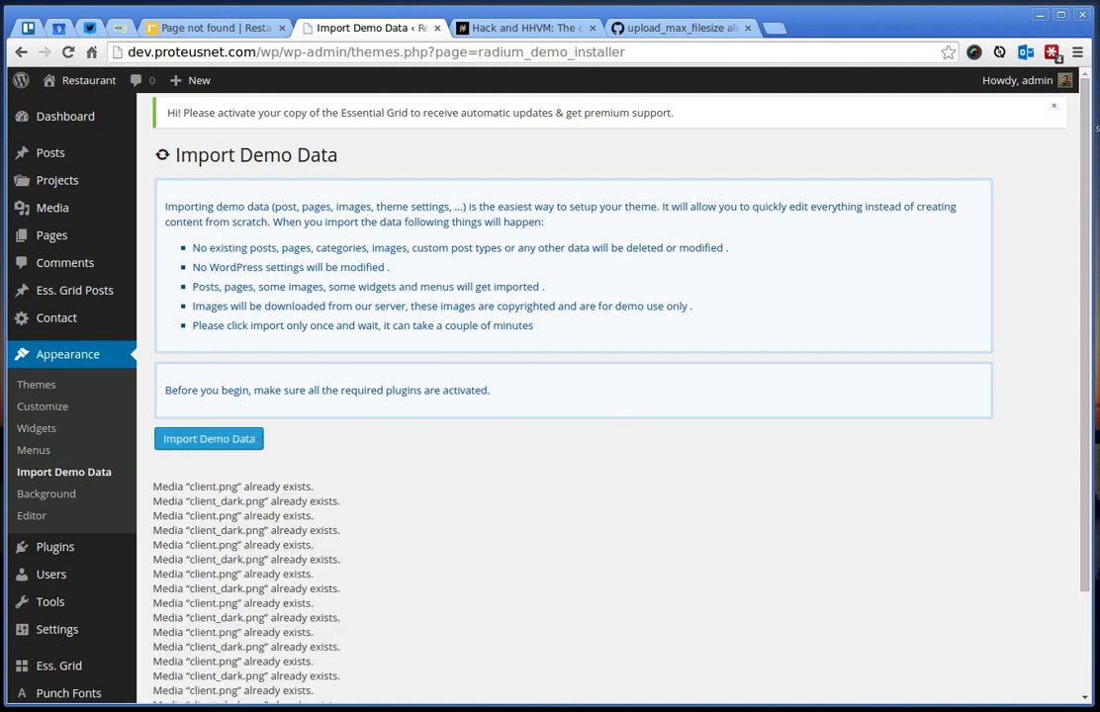
scroll(672, 543, "down", 3)
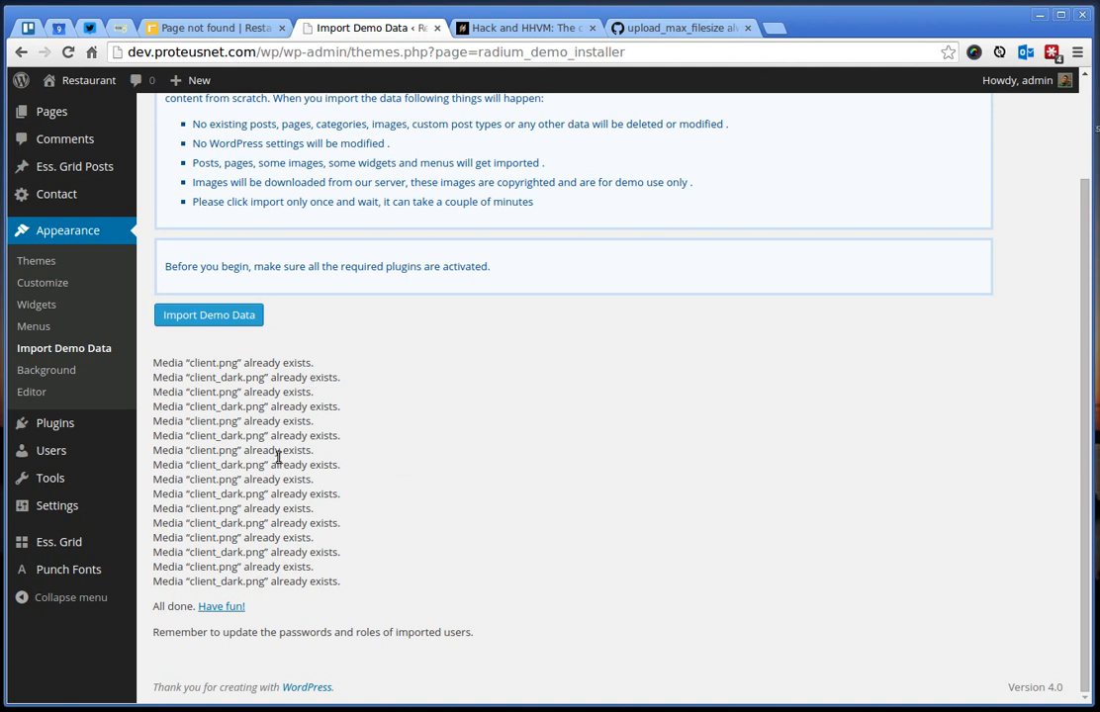
scroll(430, 537, "up", 3)
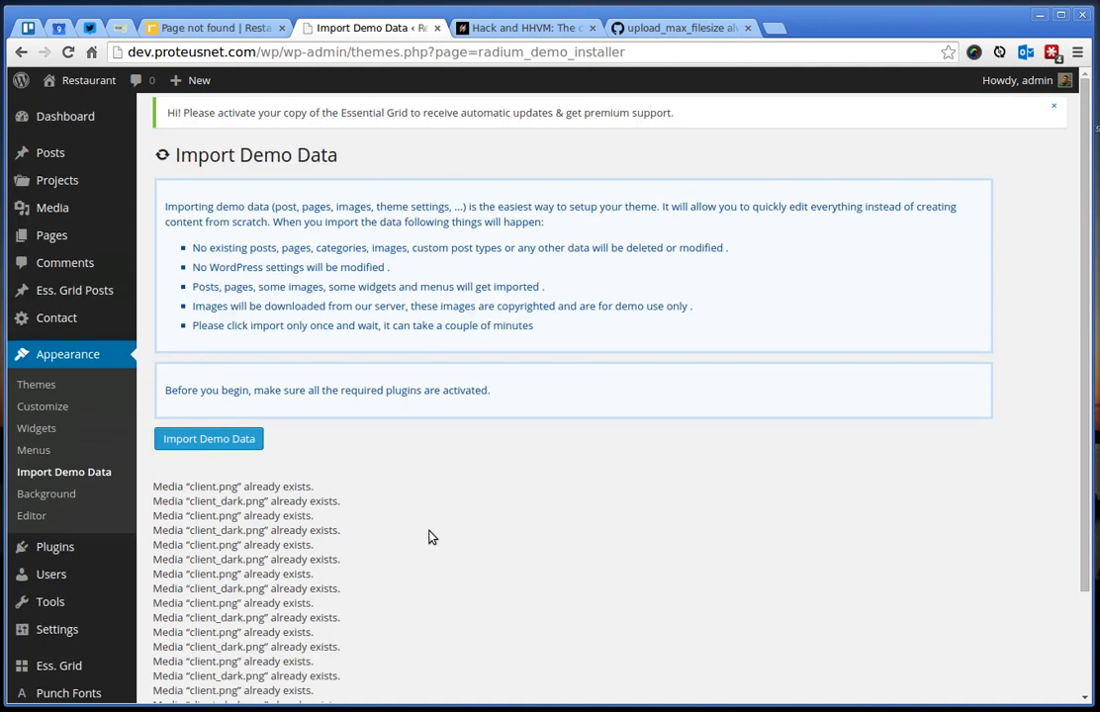
scroll(430, 537, "down", 3)
Step: Reload the live site to see the imported header and menu, then head to Customize
left_click(190, 28)
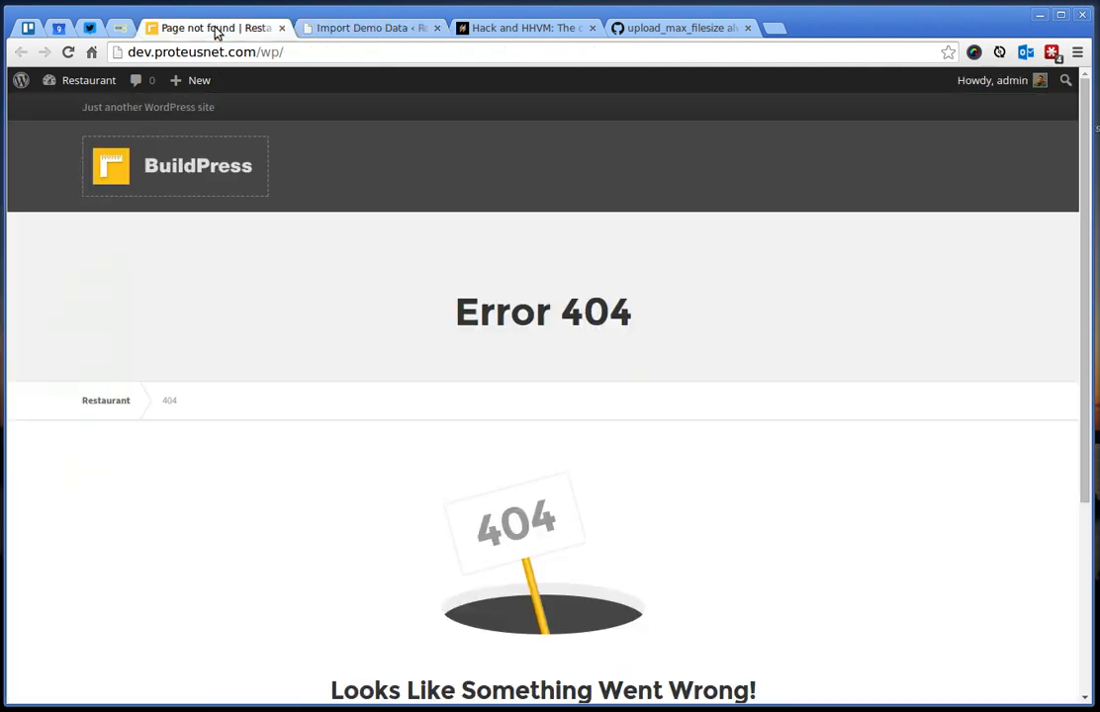
left_click(68, 51)
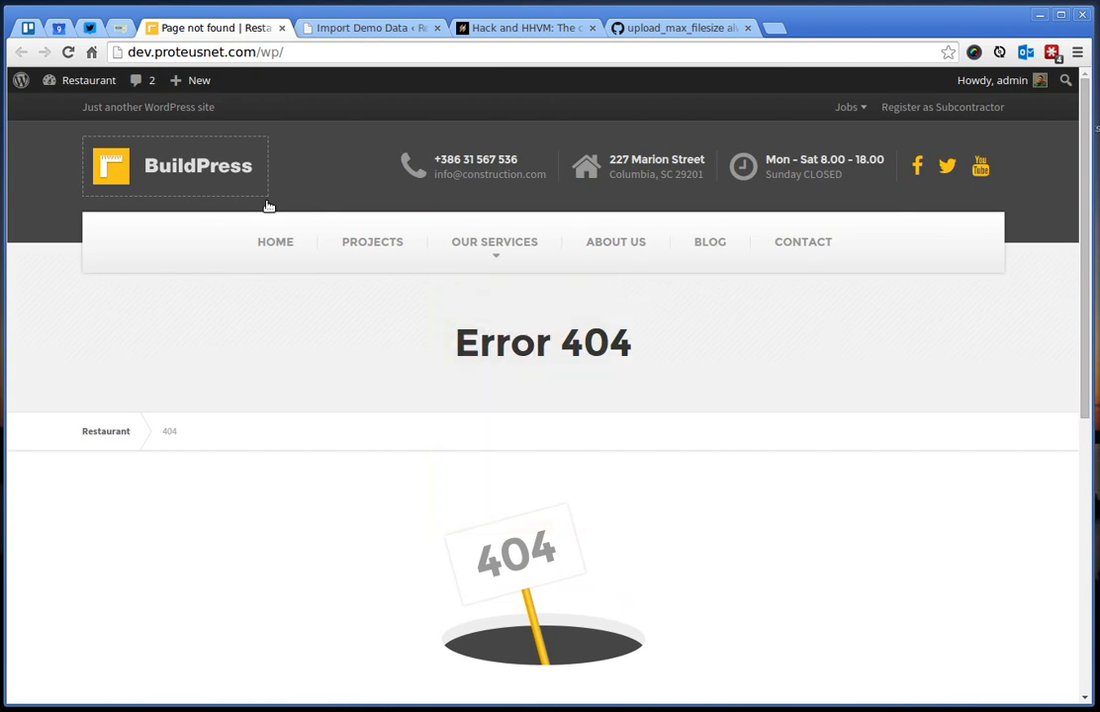
scroll(873, 451, "down", 1)
scroll(873, 451, "down", 5)
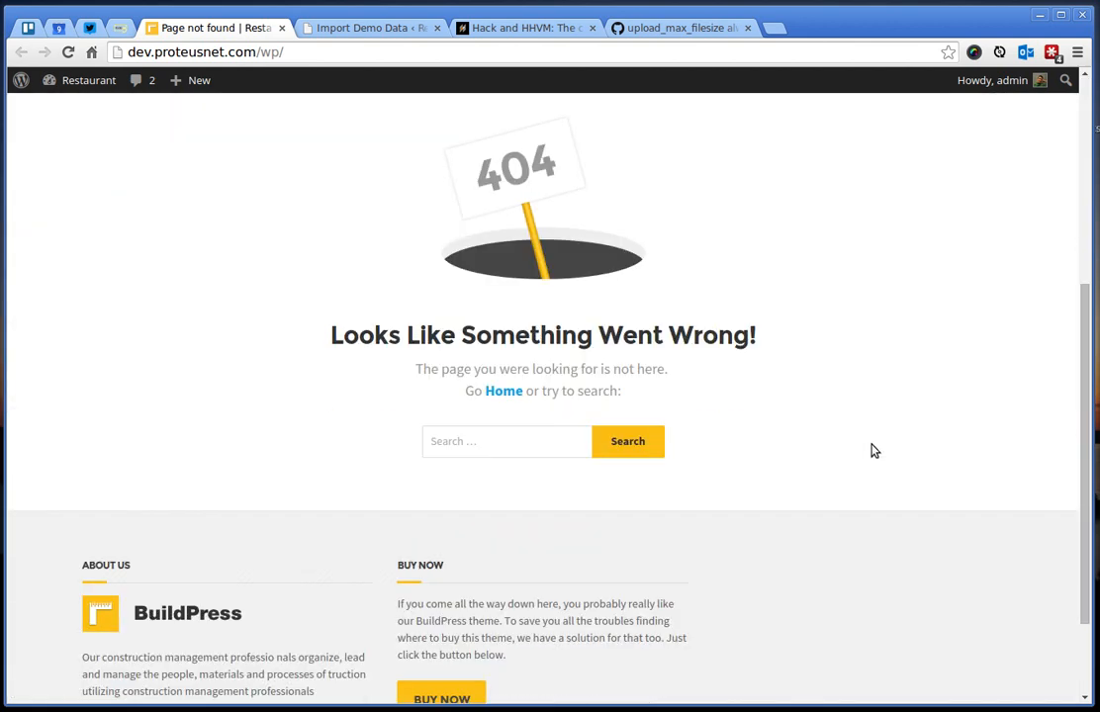
mouse_move(1080, 474)
left_mouse_down()
mouse_move(1080, 562)
mouse_move(1081, 257)
left_mouse_up()
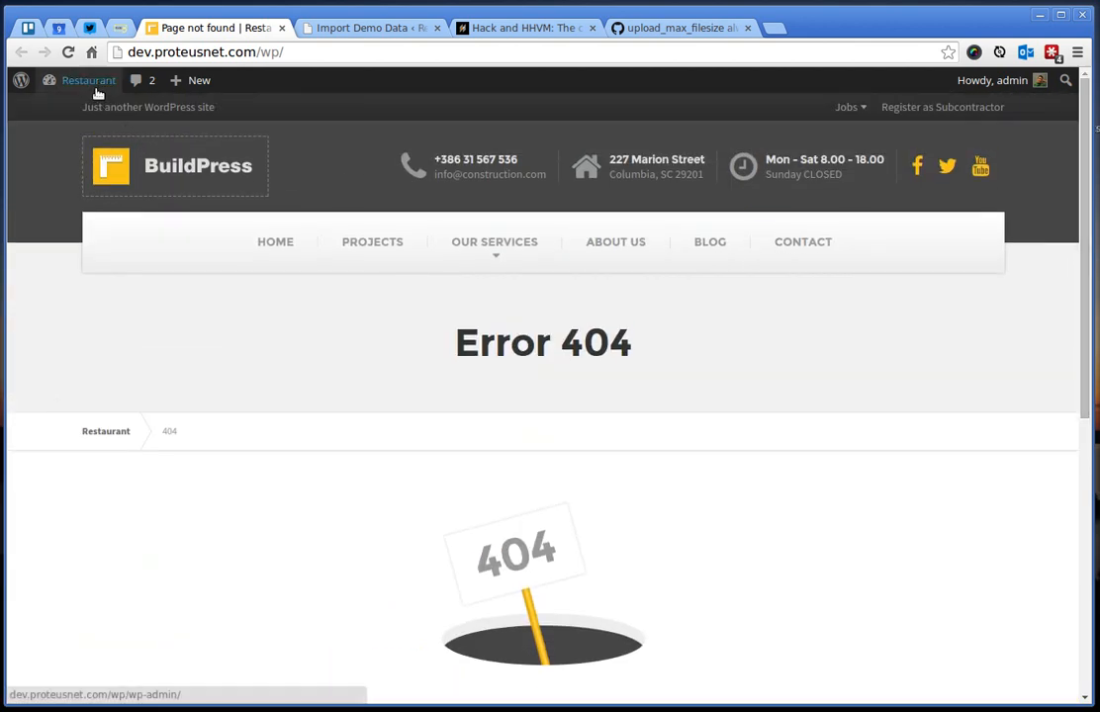
mouse_move(88, 80)
left_click(69, 150)
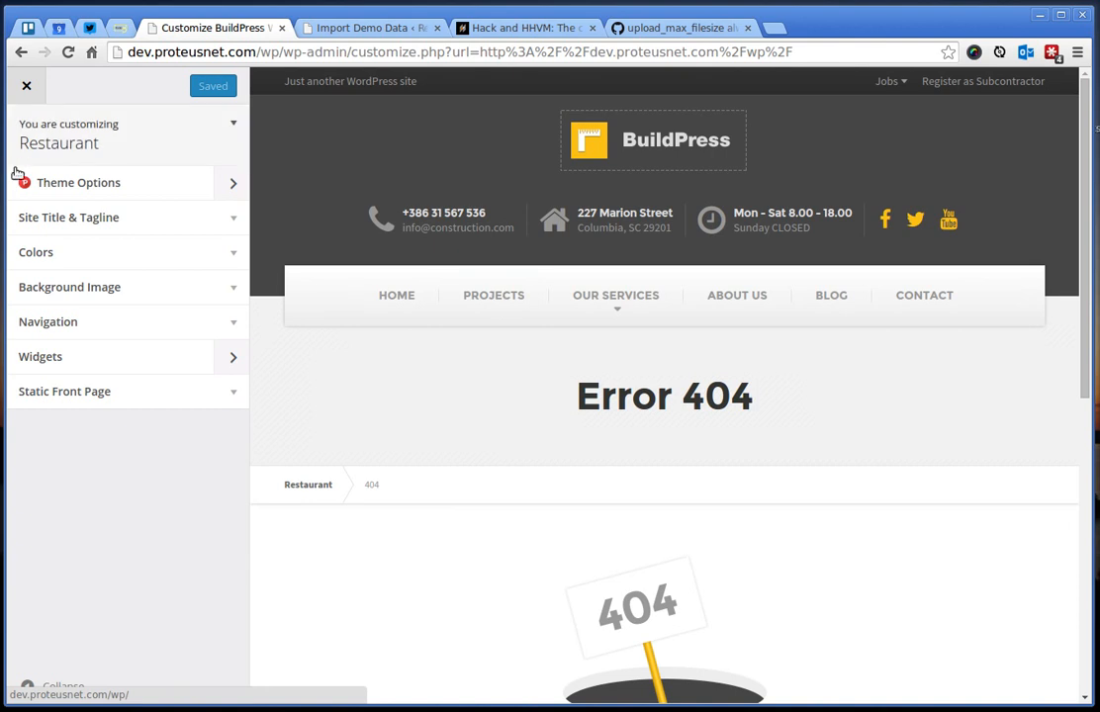
Step: Browse Theme Options — Logo & Favicon, Theme Colors, Footer — and return to the Customizer's top level
left_click(78, 182)
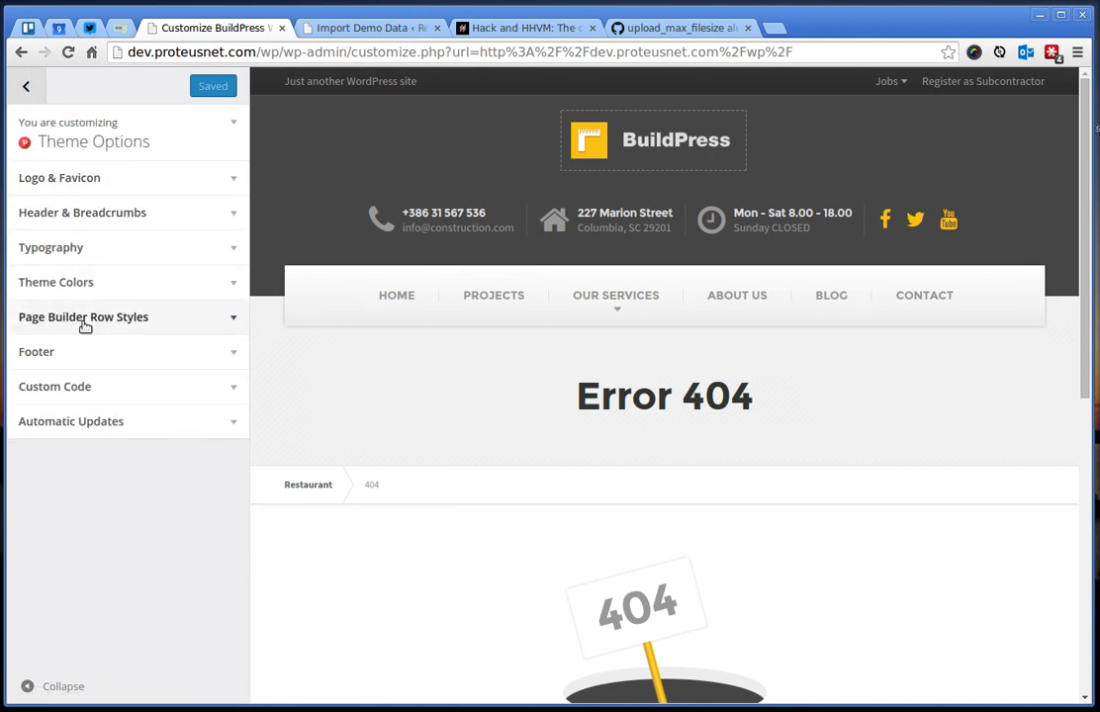
left_click(59, 177)
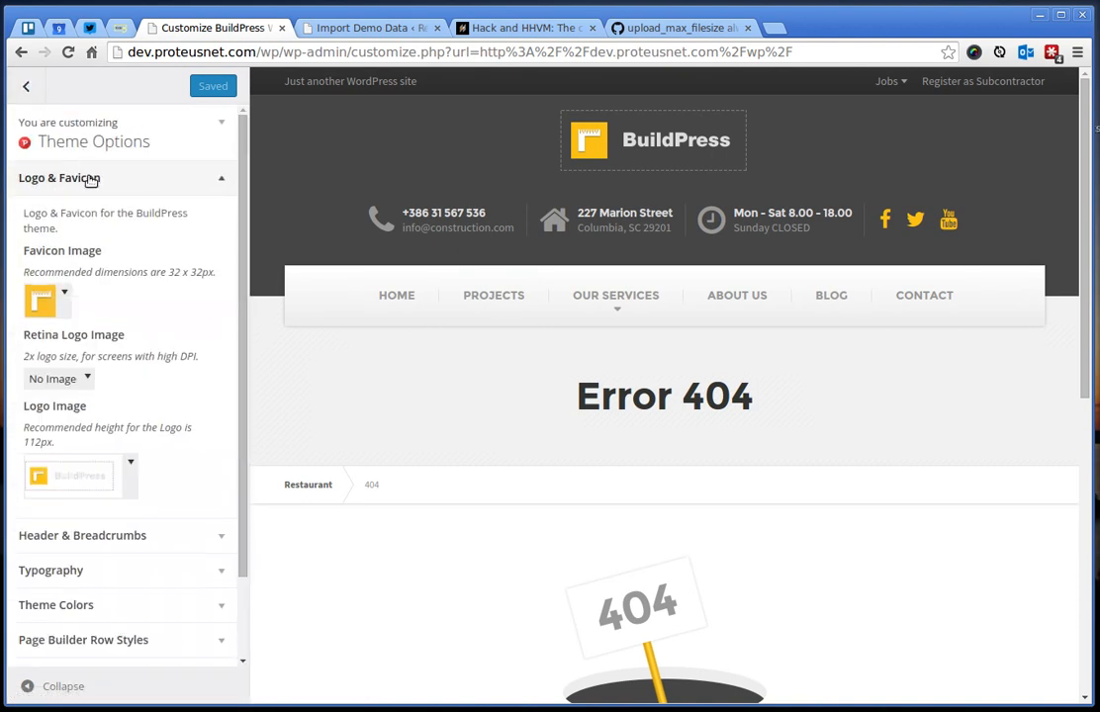
left_click(91, 181)
left_click(56, 282)
left_click(87, 284)
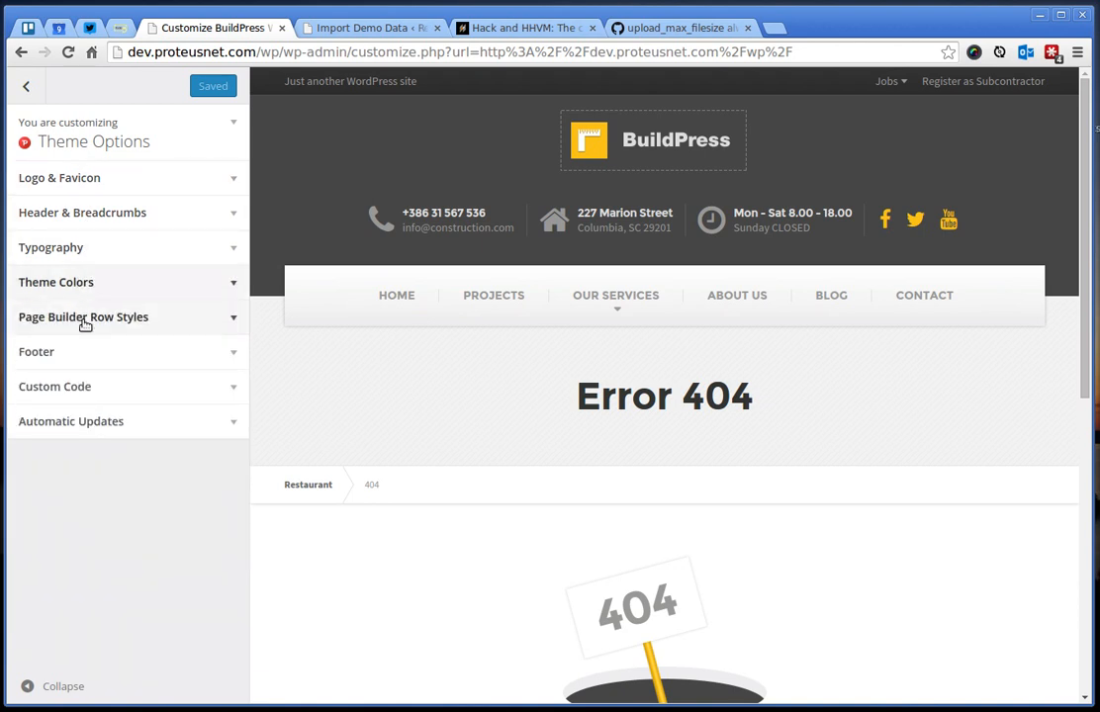
left_click(79, 351)
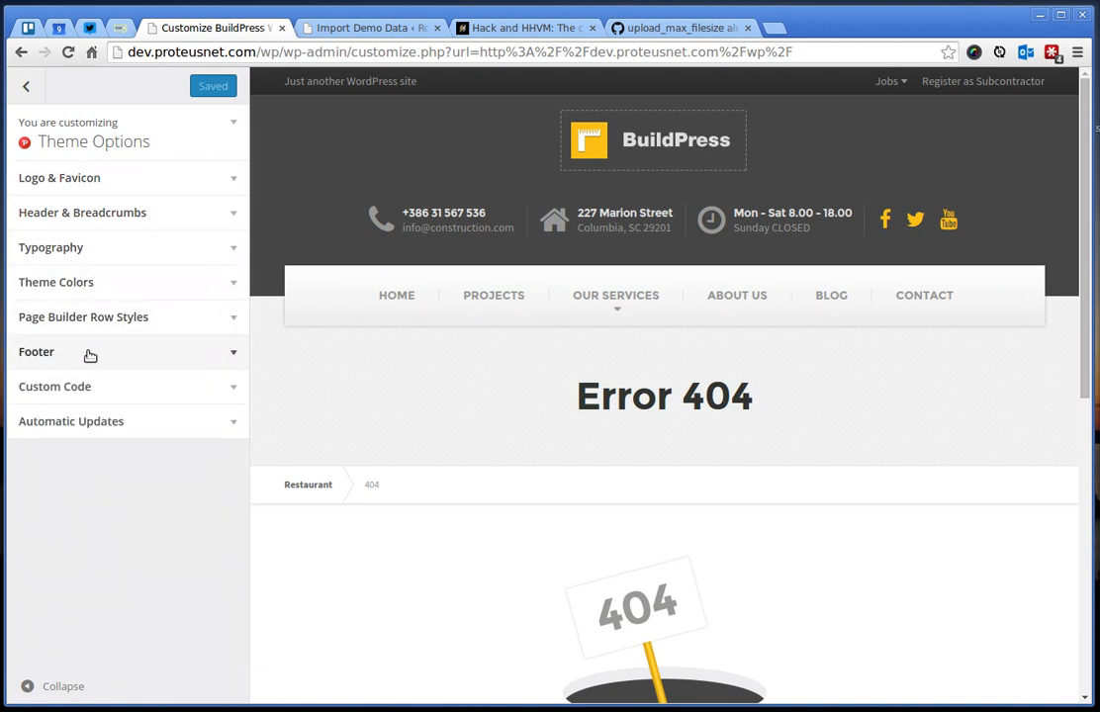
left_click(26, 86)
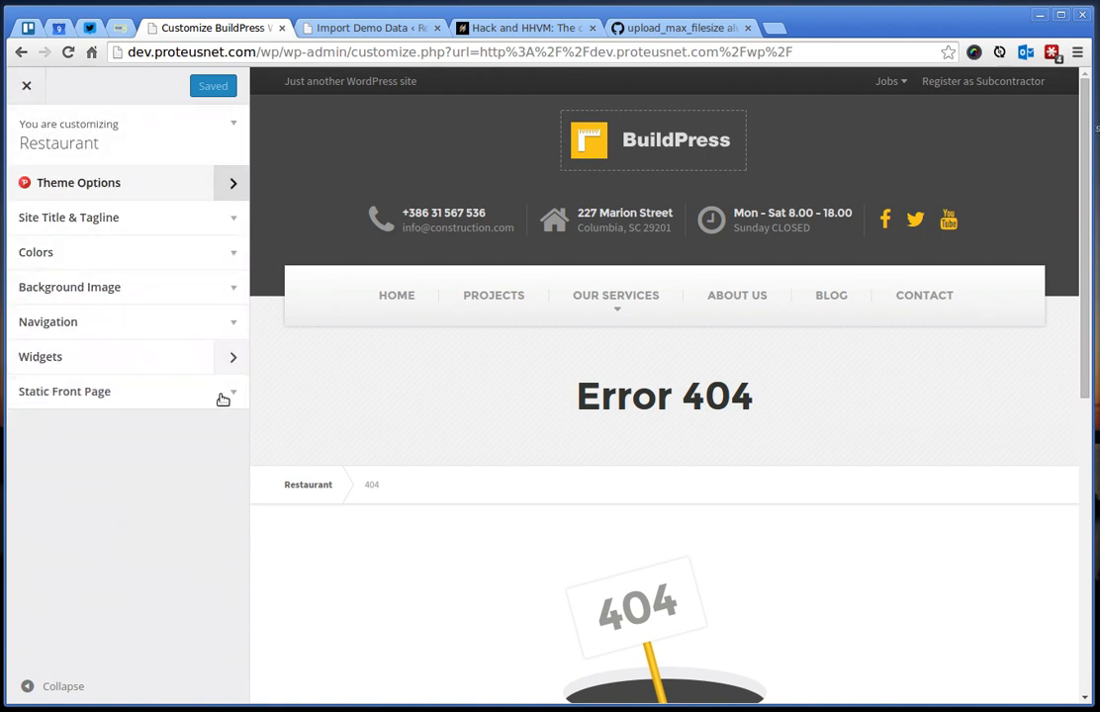
Step: Set a static front page with Front Page as homepage and Blog as posts page, publish, and view the site
left_click(64, 390)
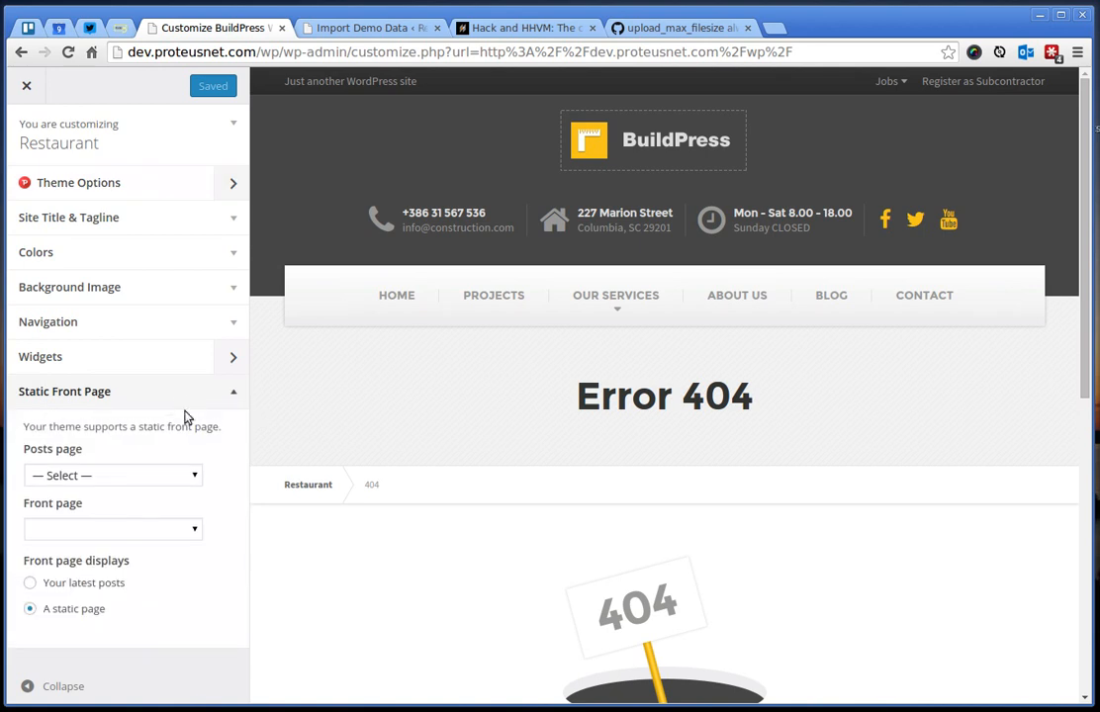
left_click(79, 476)
left_click(44, 525)
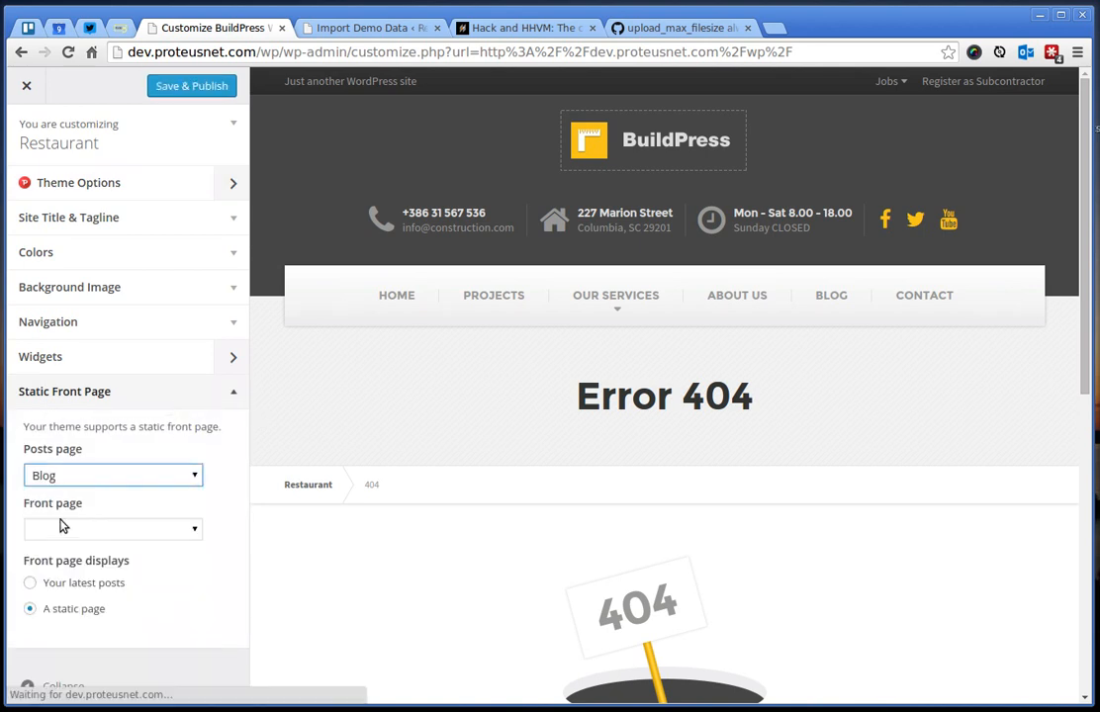
left_click(99, 529)
left_click(94, 613)
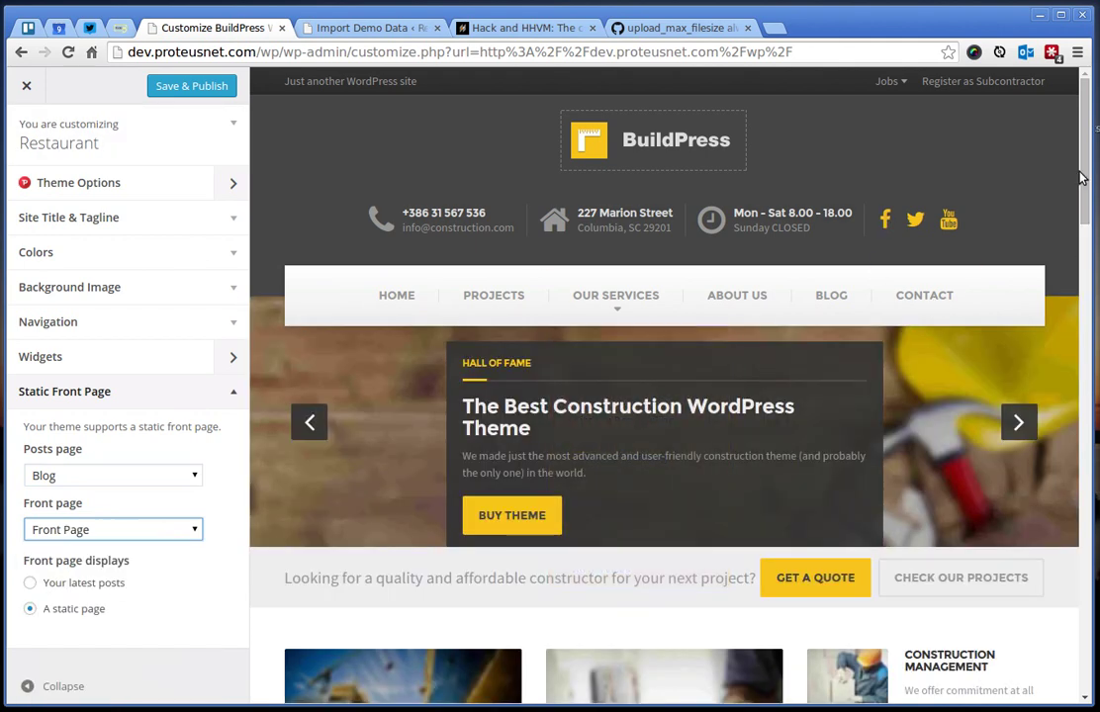
mouse_move(1082, 176)
left_mouse_down()
mouse_move(1087, 653)
mouse_move(1084, 99)
left_mouse_up()
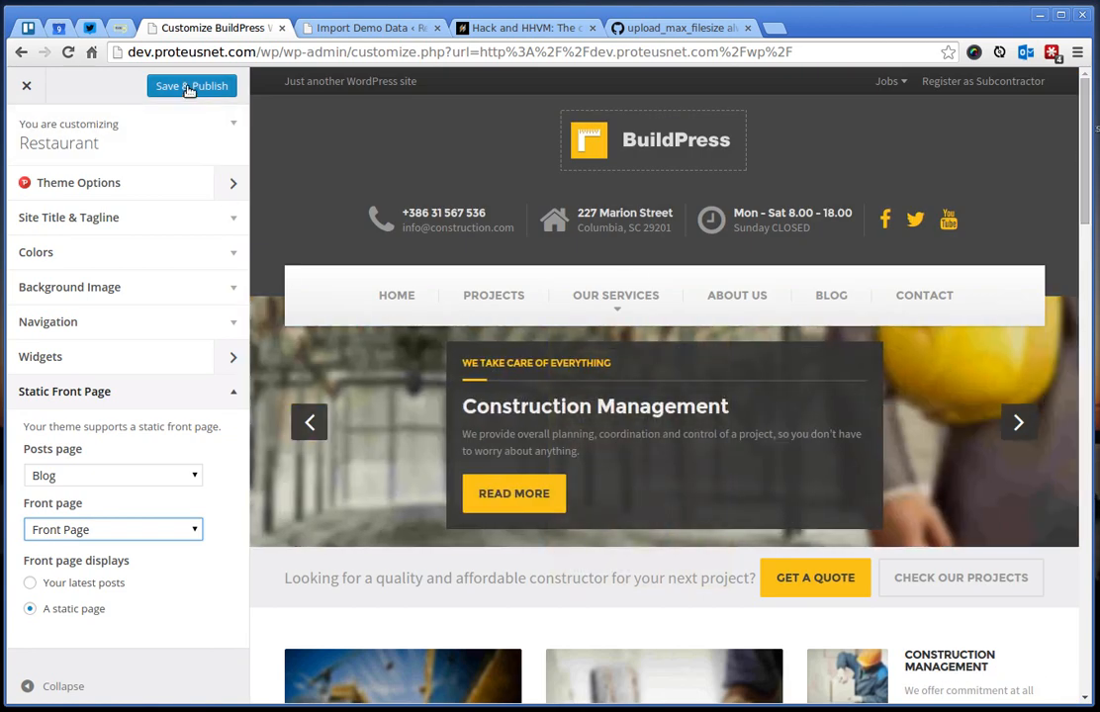
left_click(191, 85)
mouse_move(615, 294)
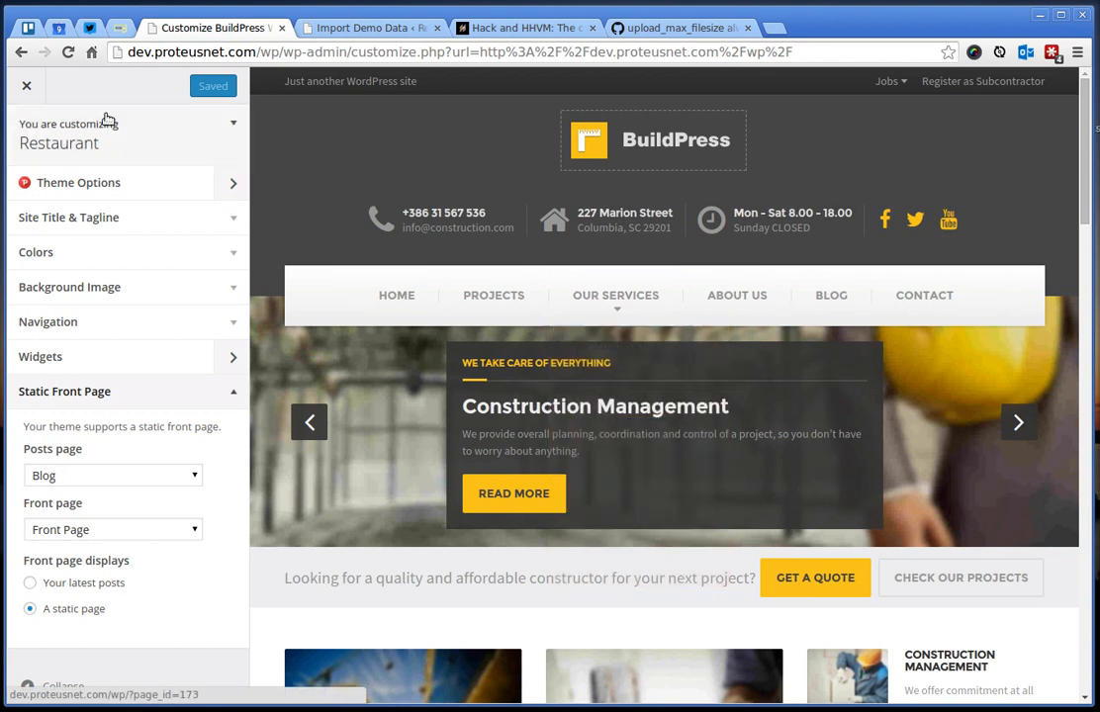
left_click(27, 85)
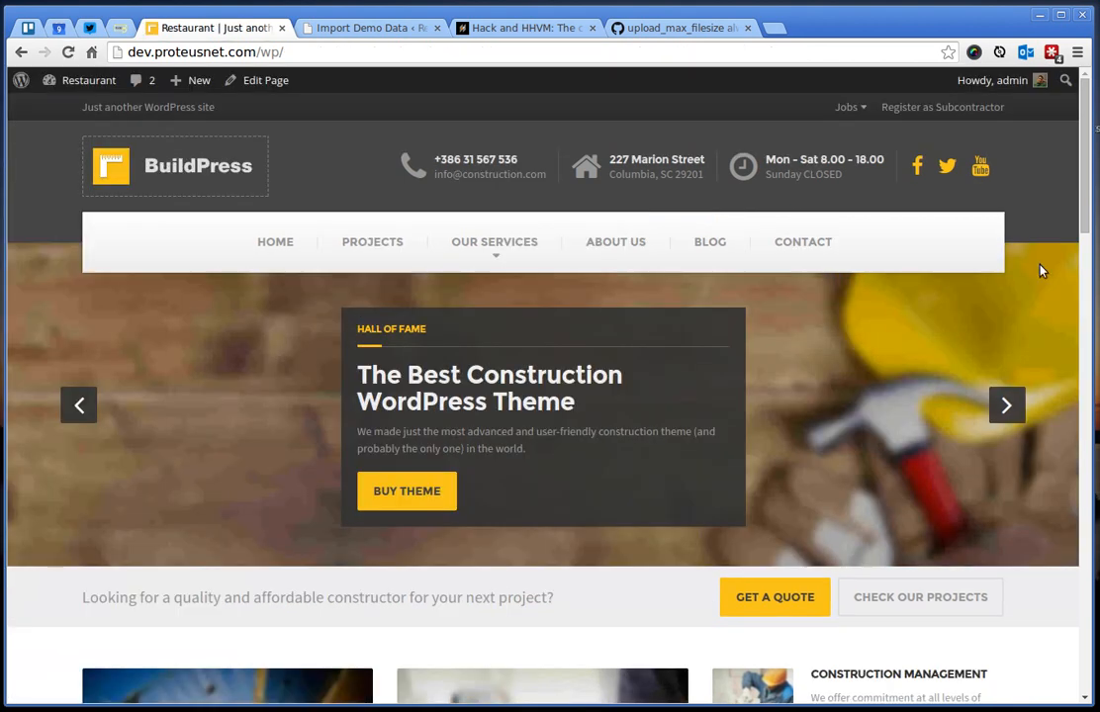
mouse_move(1085, 149)
left_mouse_down()
mouse_move(1088, 673)
mouse_move(1085, 128)
left_mouse_up()
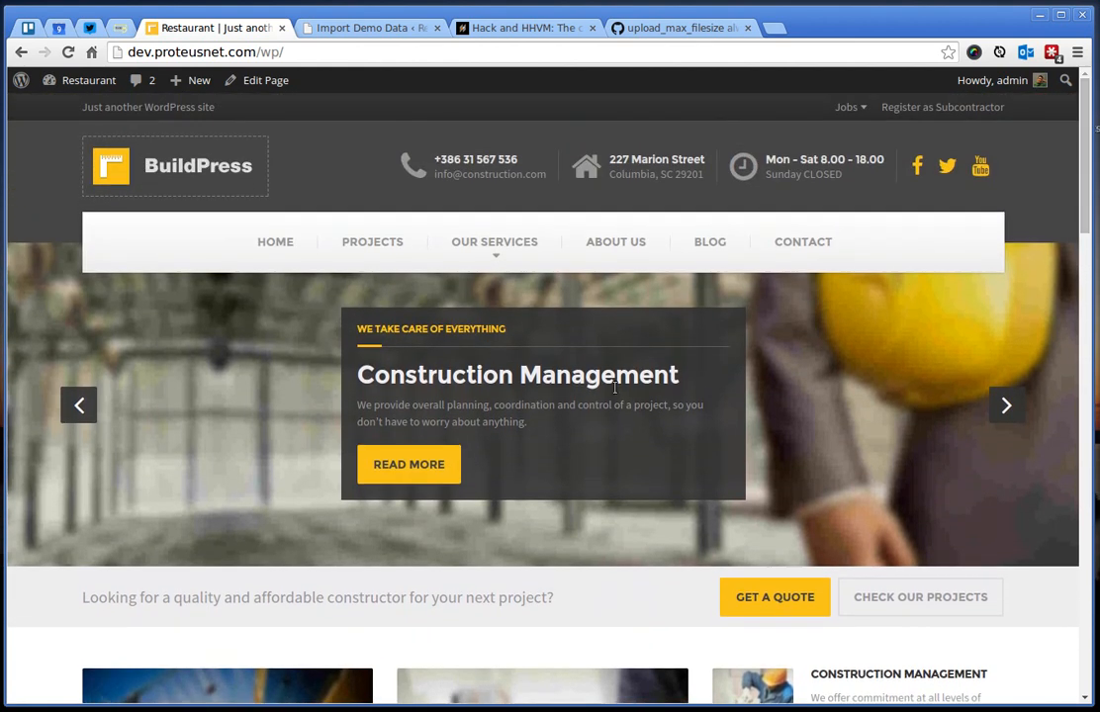
scroll(599, 426, "down", 3)
scroll(599, 426, "down", 3)
scroll(600, 427, "down", 3)
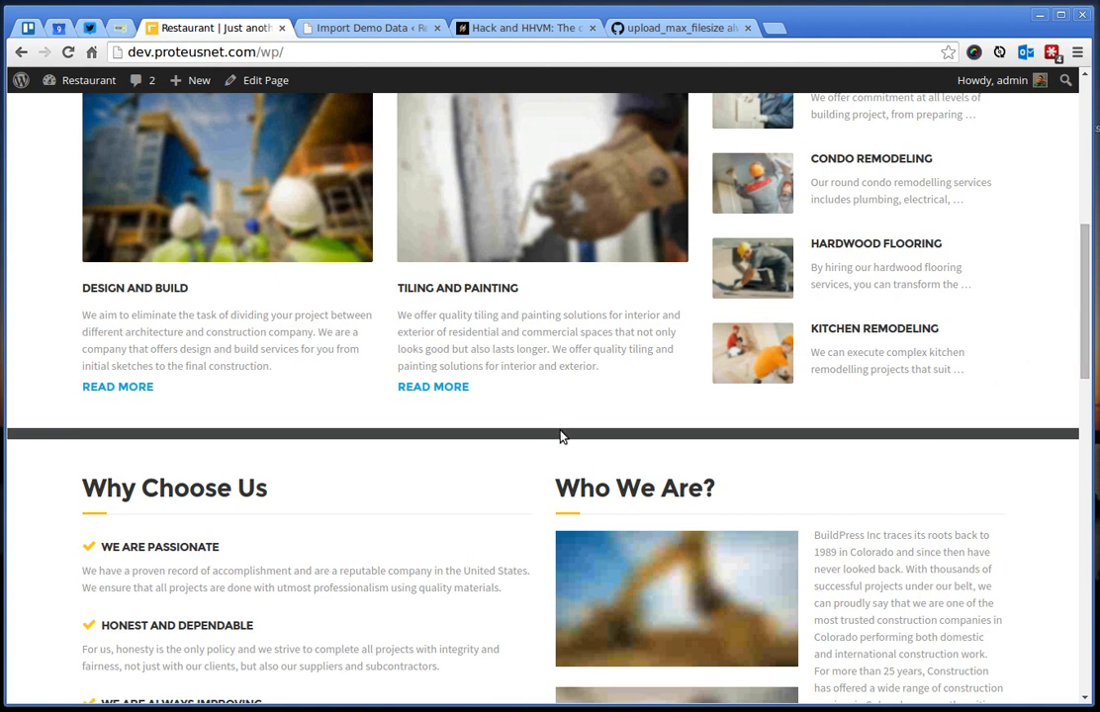
scroll(560, 436, "up", 3)
scroll(559, 436, "up", 4)
scroll(560, 436, "up", 4)
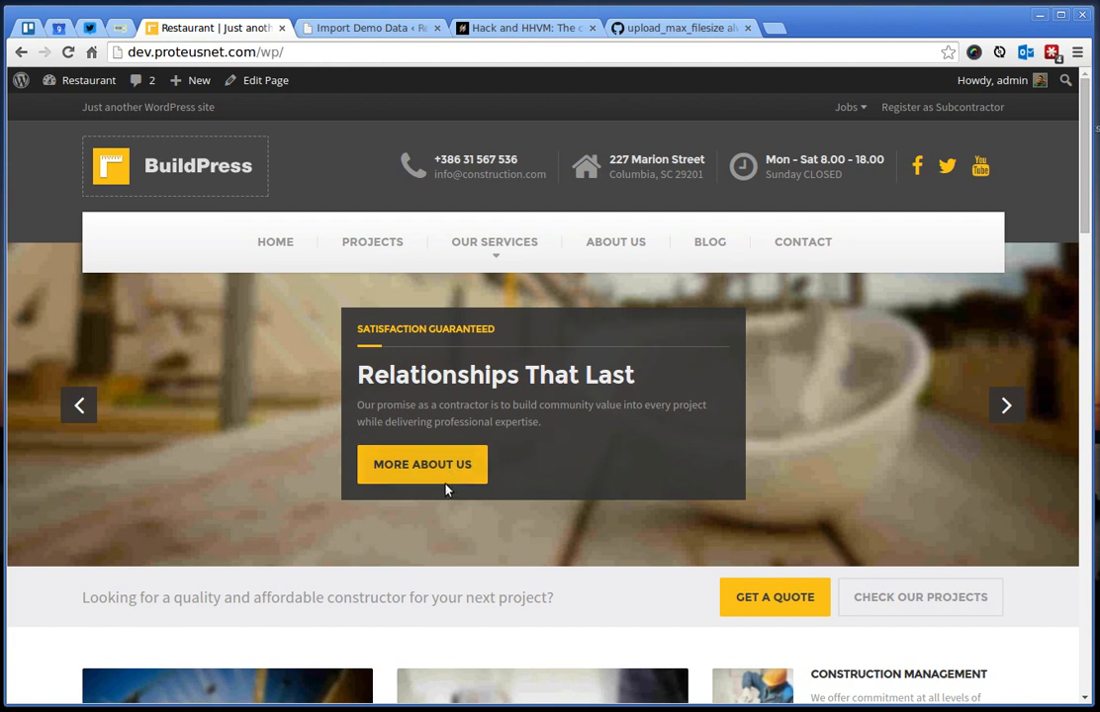
scroll(447, 487, "down", 3)
scroll(447, 487, "down", 2)
scroll(447, 488, "up", 2)
scroll(447, 487, "up", 3)
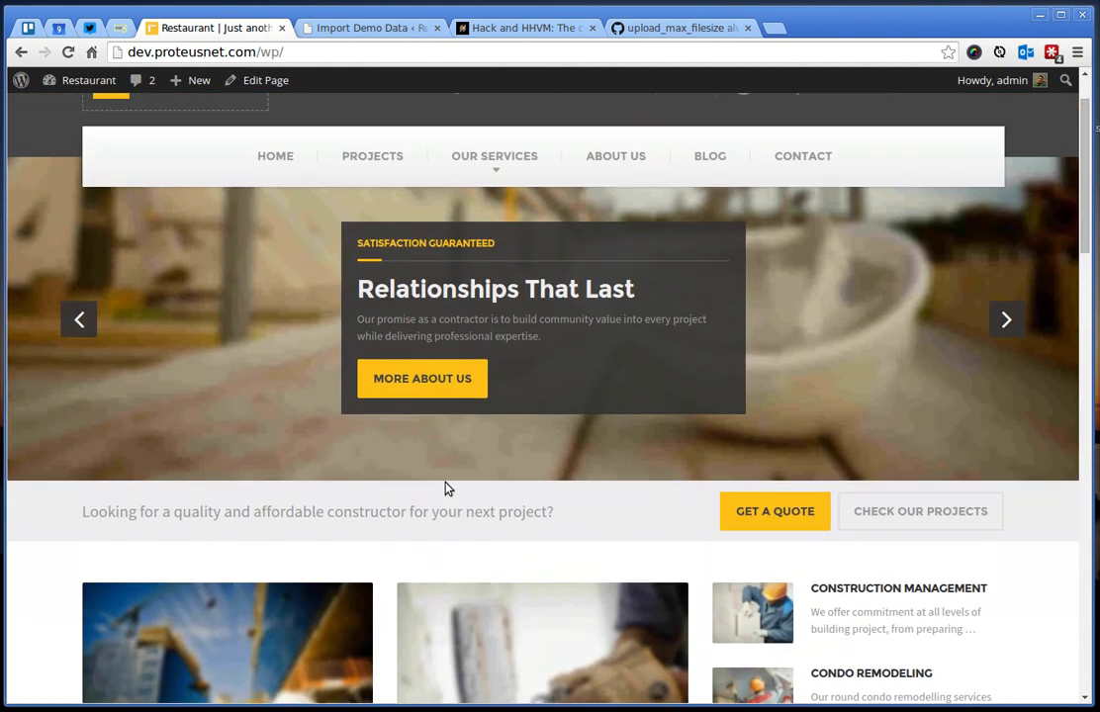
scroll(447, 488, "up", 2)
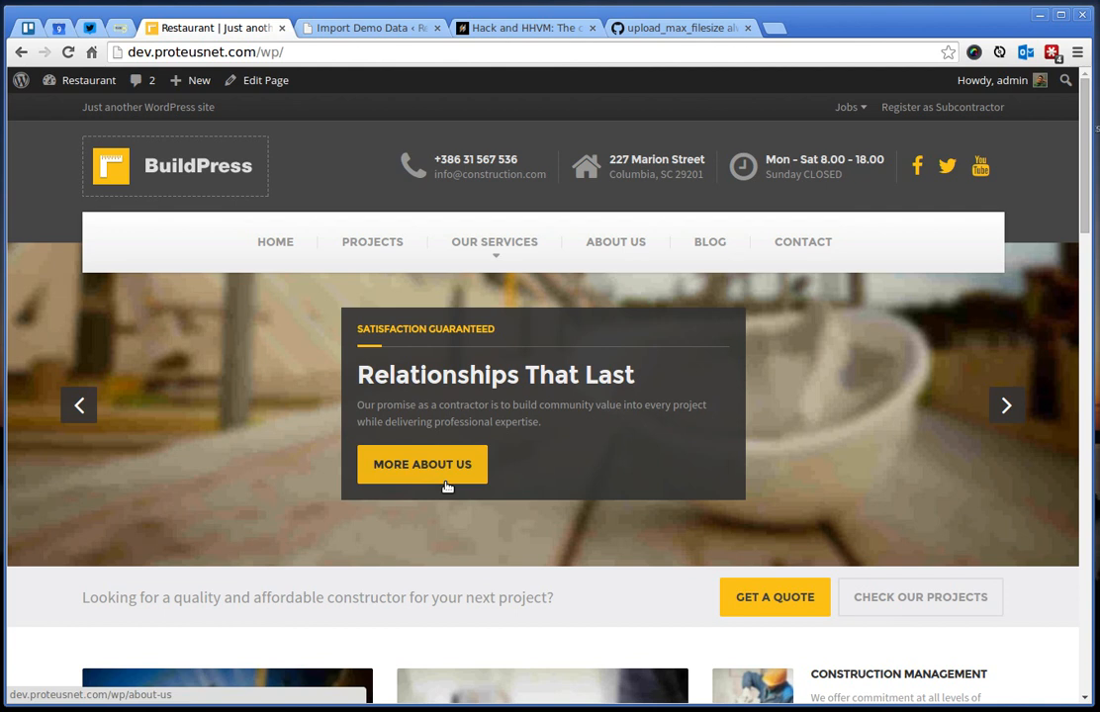